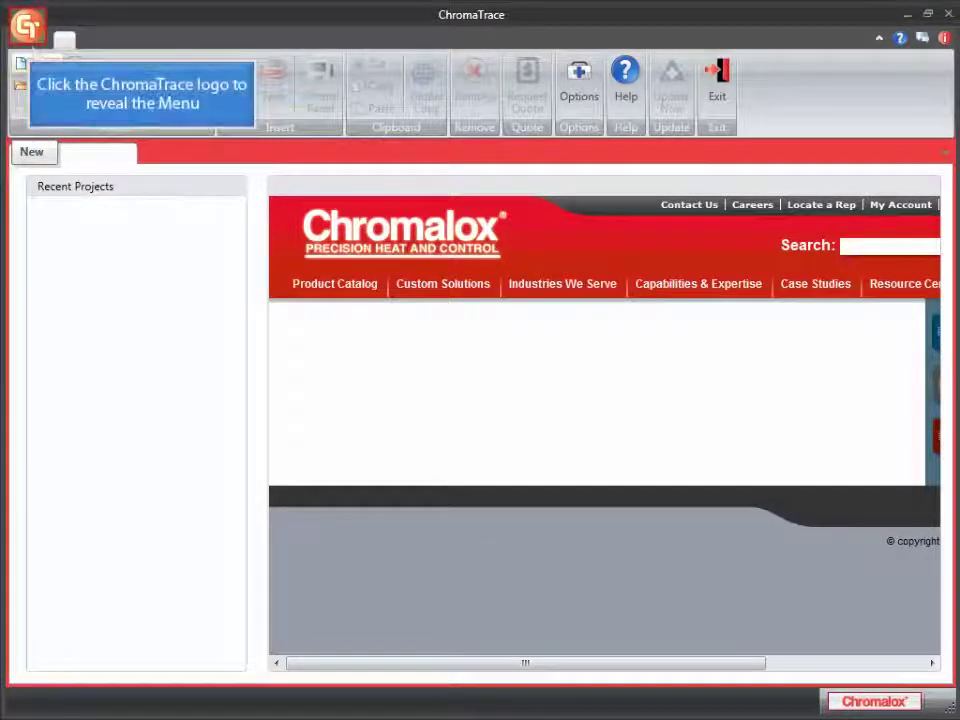
Create a new Blank project from the application menu's New command
{"action": "left_click", "coordinate": [27, 25]}
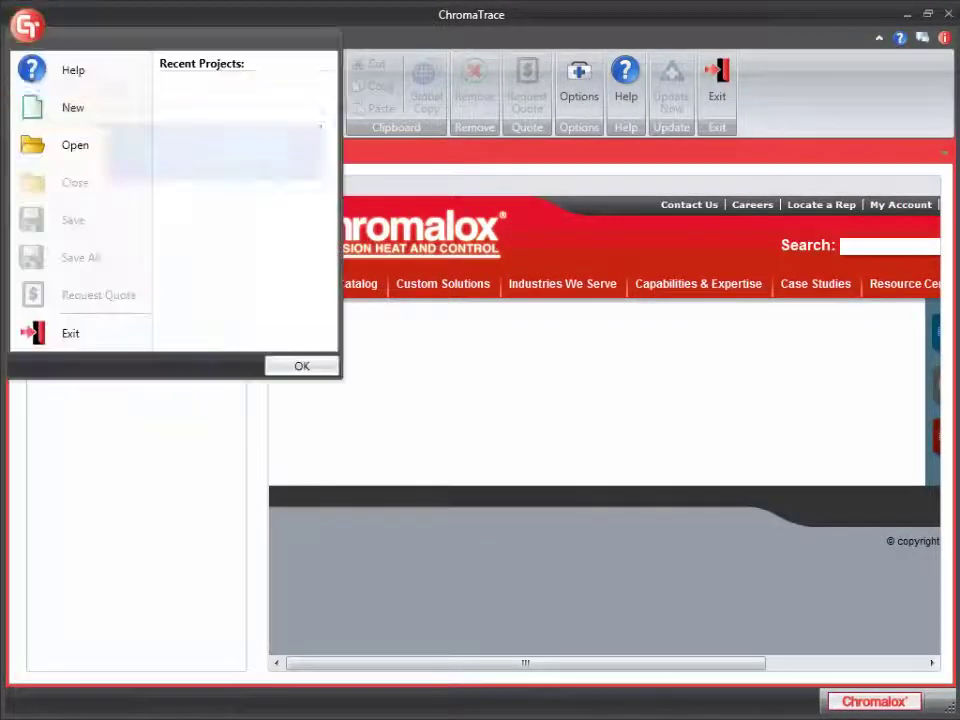
{"action": "left_click", "coordinate": [111, 115]}
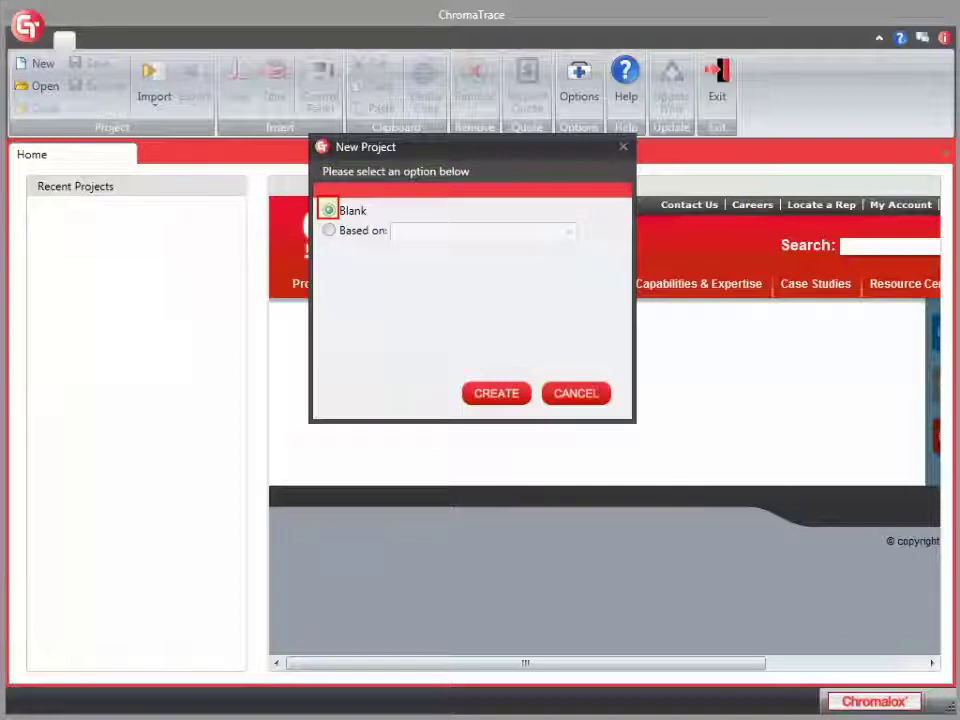
{"action": "left_click", "coordinate": [490, 394]}
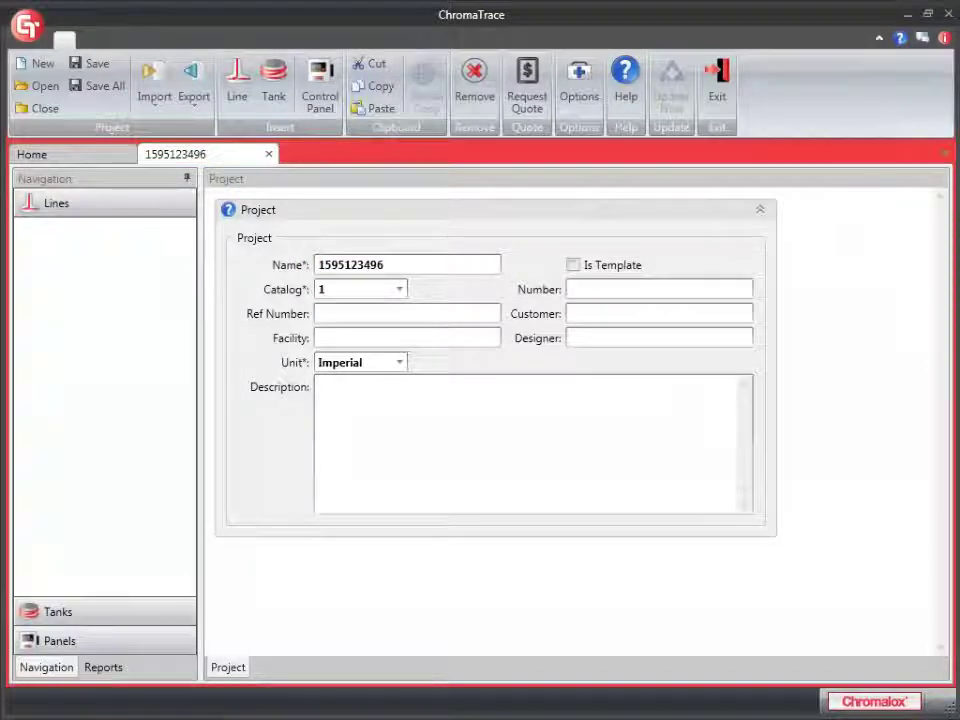
Name the project 'My Heat Trace Project' and save it
{"action": "type", "text": "My"}
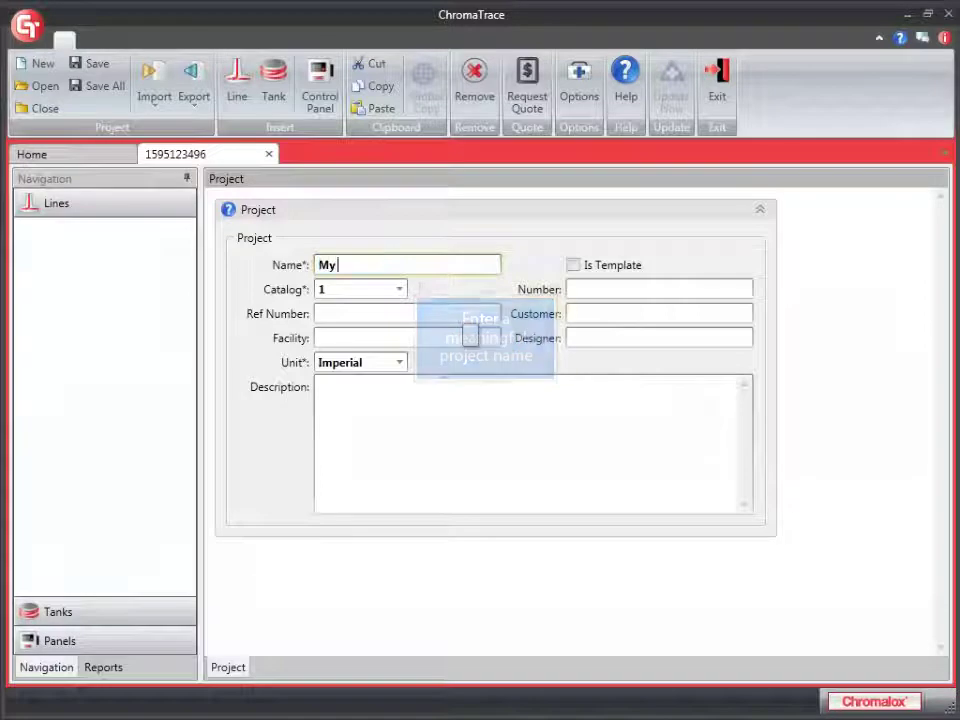
{"action": "type", "text": " Heat Tra"}
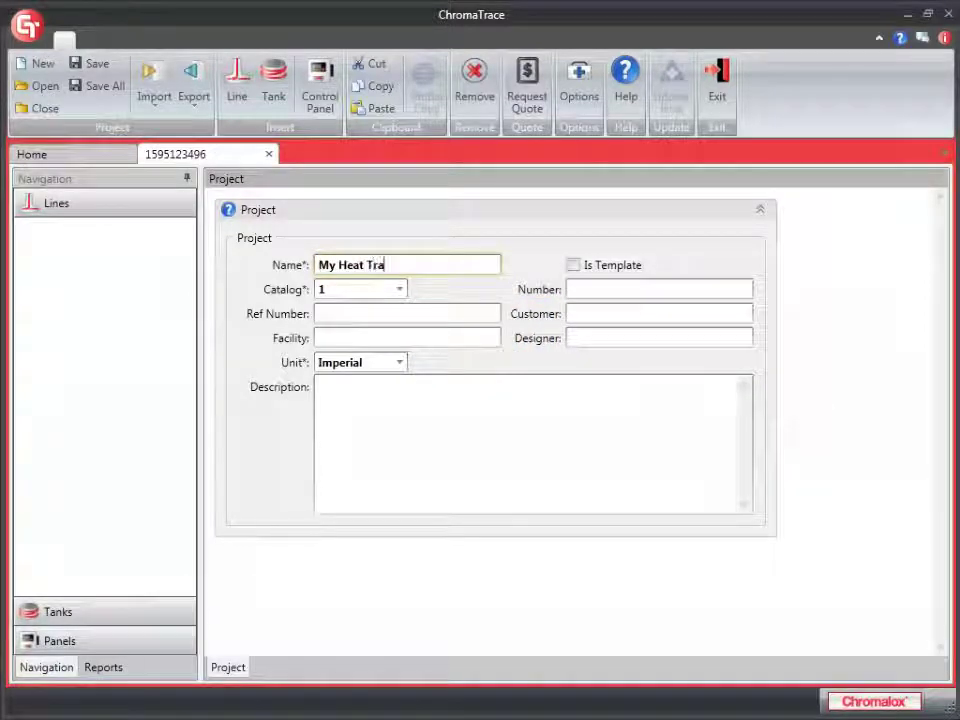
{"action": "type", "text": "ce Projec"}
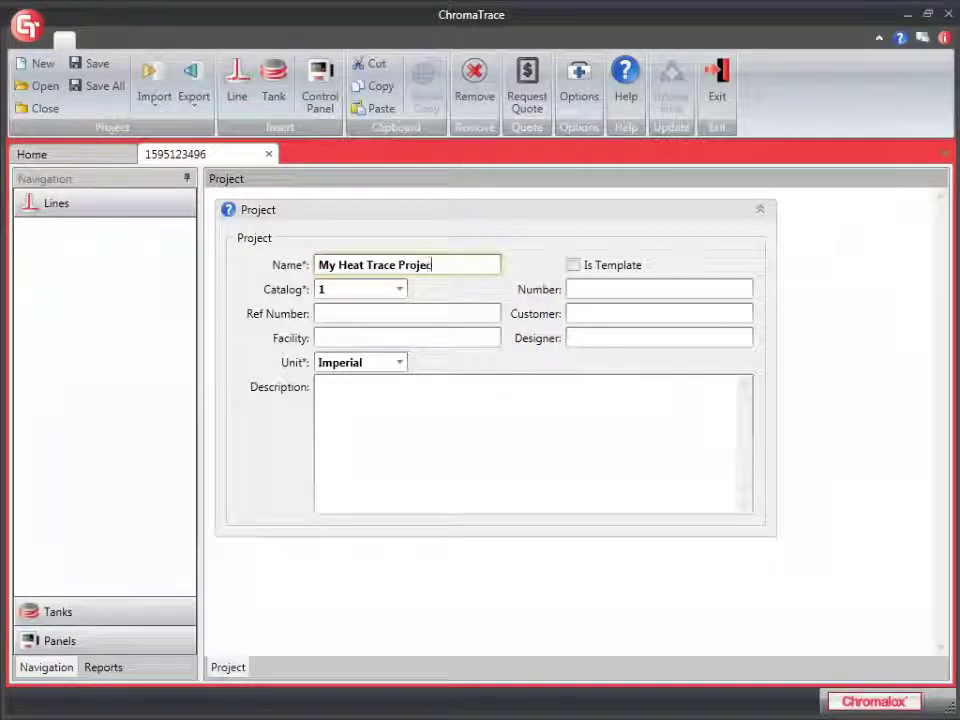
{"action": "type", "text": "t"}
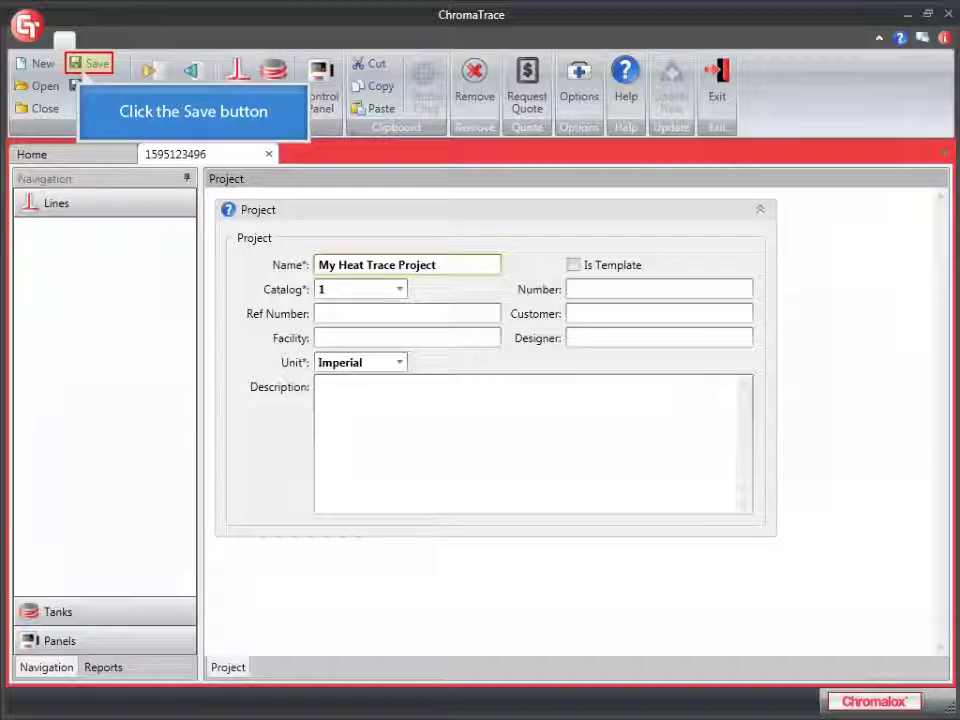
{"action": "key", "text": "ctrl+s"}
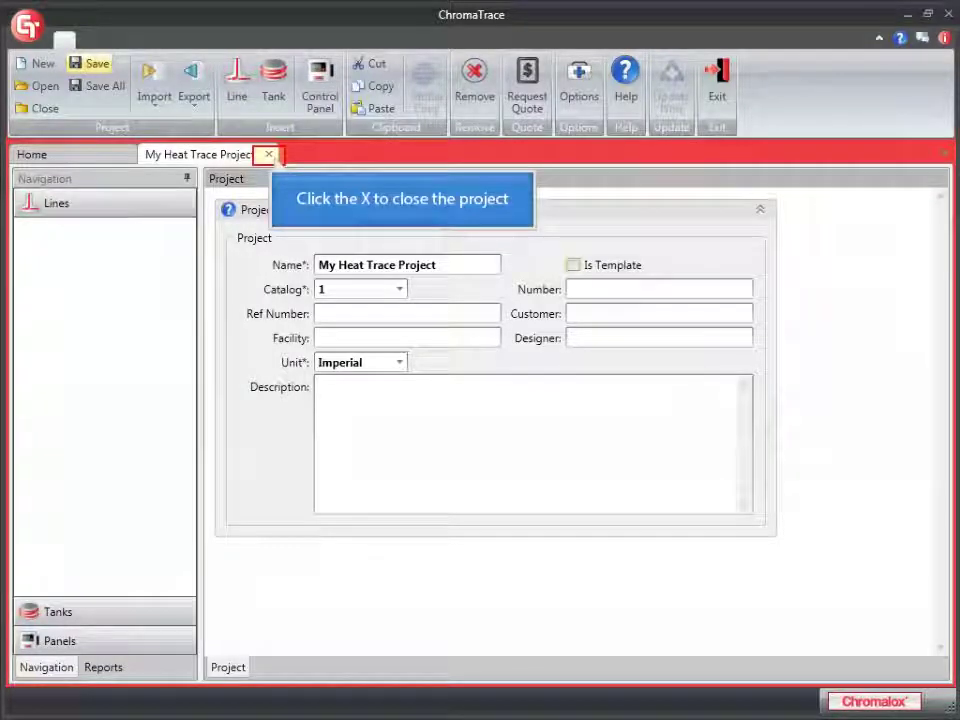
Close the project tab and return to the Home screen
{"action": "left_click", "coordinate": [268, 154]}
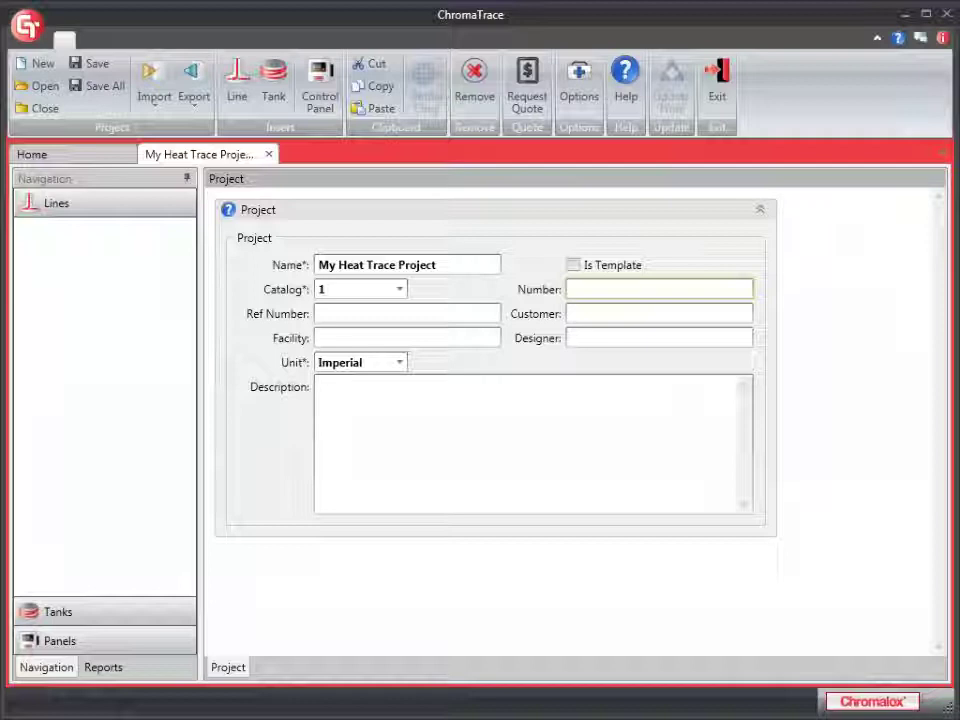
Enter catalog 1, reference 71425, customer Acme Company, facility warehouse, and the designer's name
{"action": "type", "text": "1"}
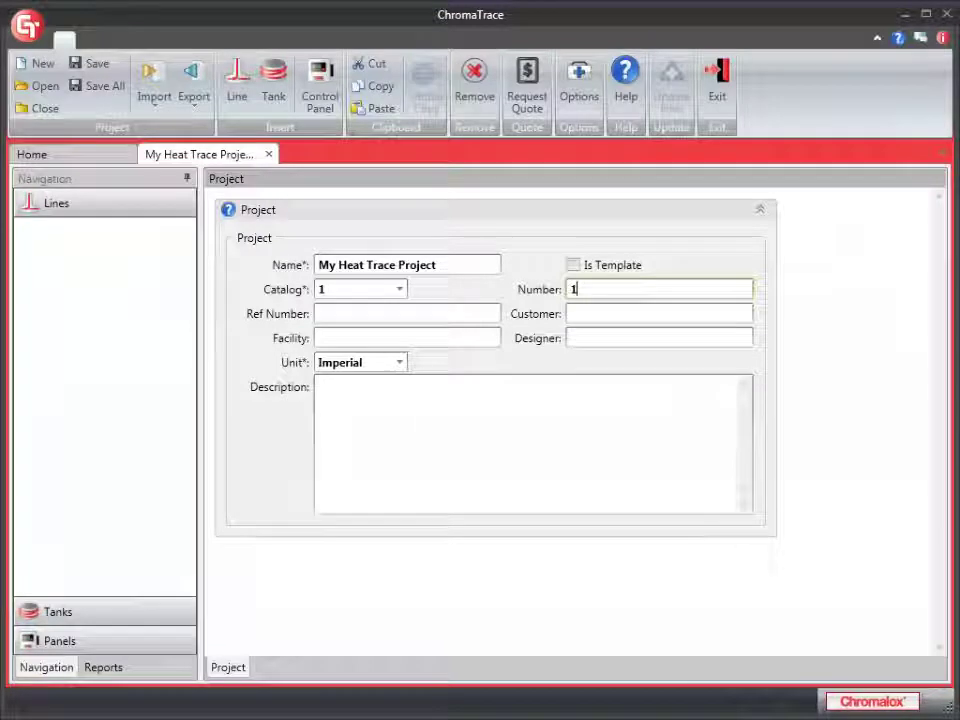
{"action": "left_click", "coordinate": [407, 313]}
{"action": "type", "text": "71"}
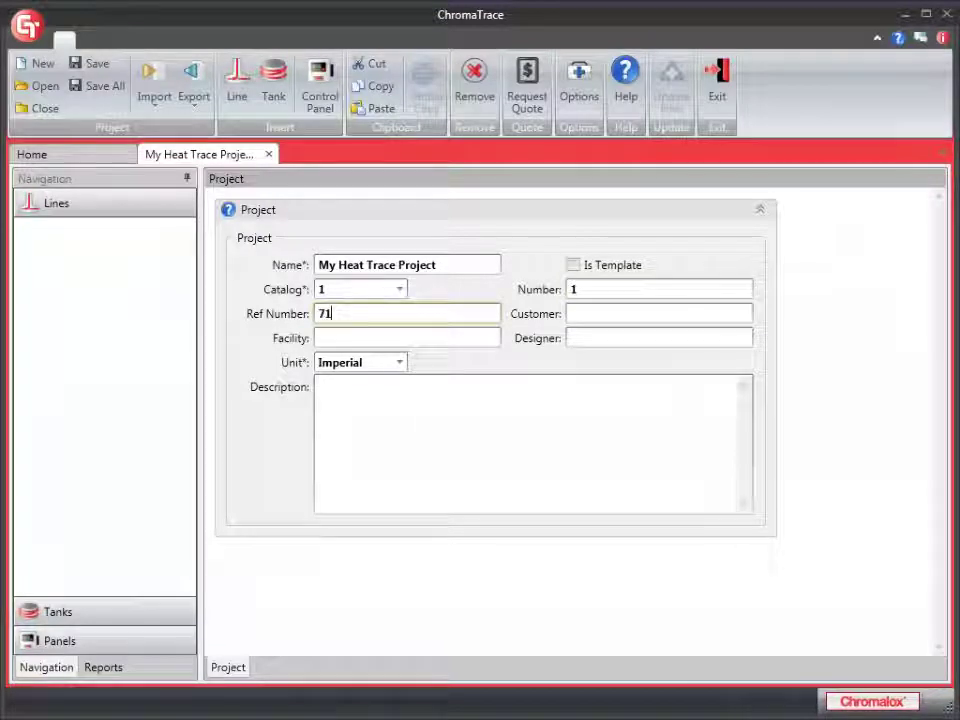
{"action": "type", "text": "425"}
{"action": "left_click", "coordinate": [659, 313]}
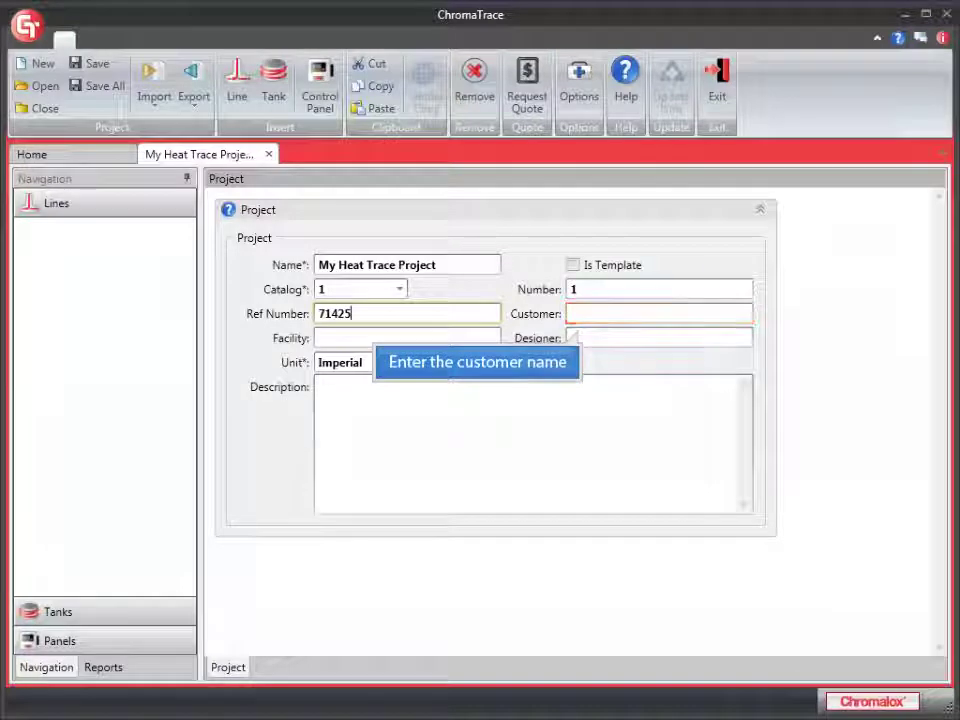
{"action": "type", "text": "Acme "}
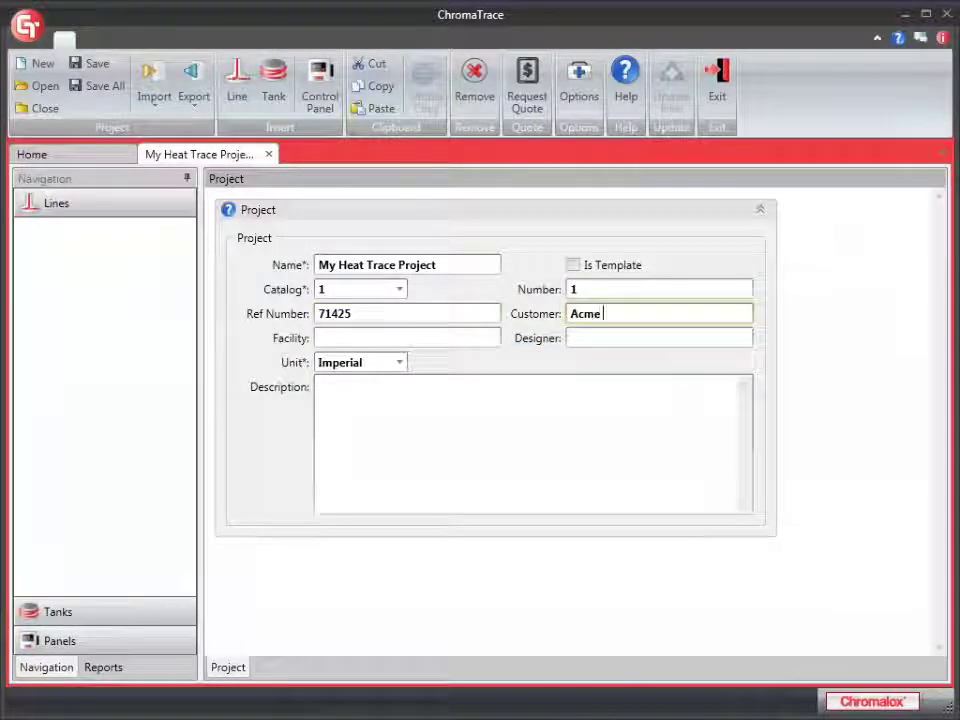
{"action": "type", "text": "Company"}
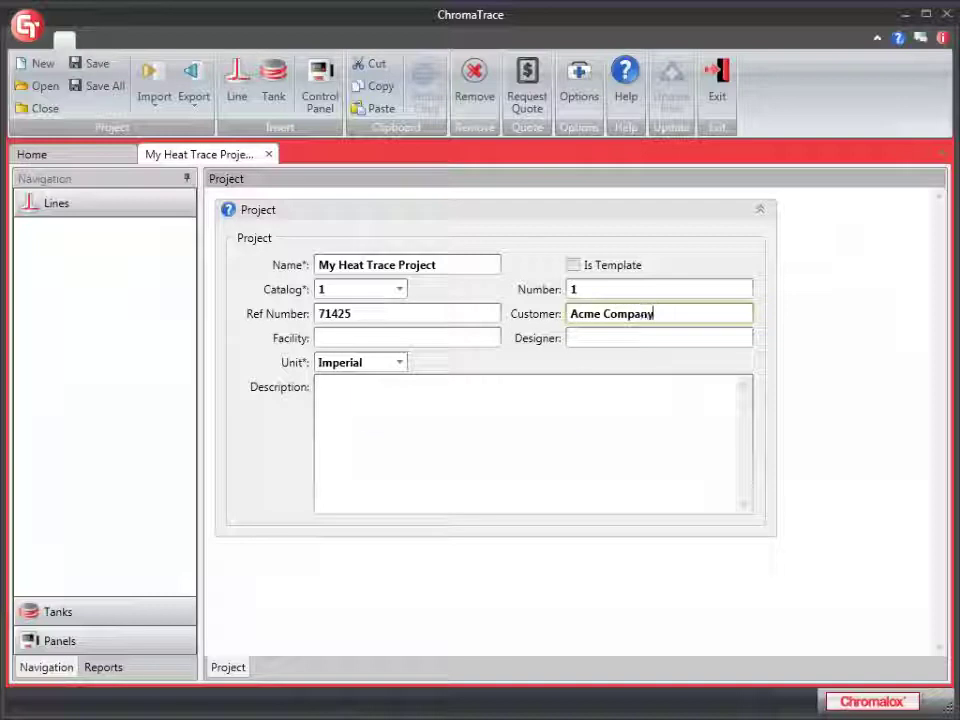
{"action": "key", "text": "Tab"}
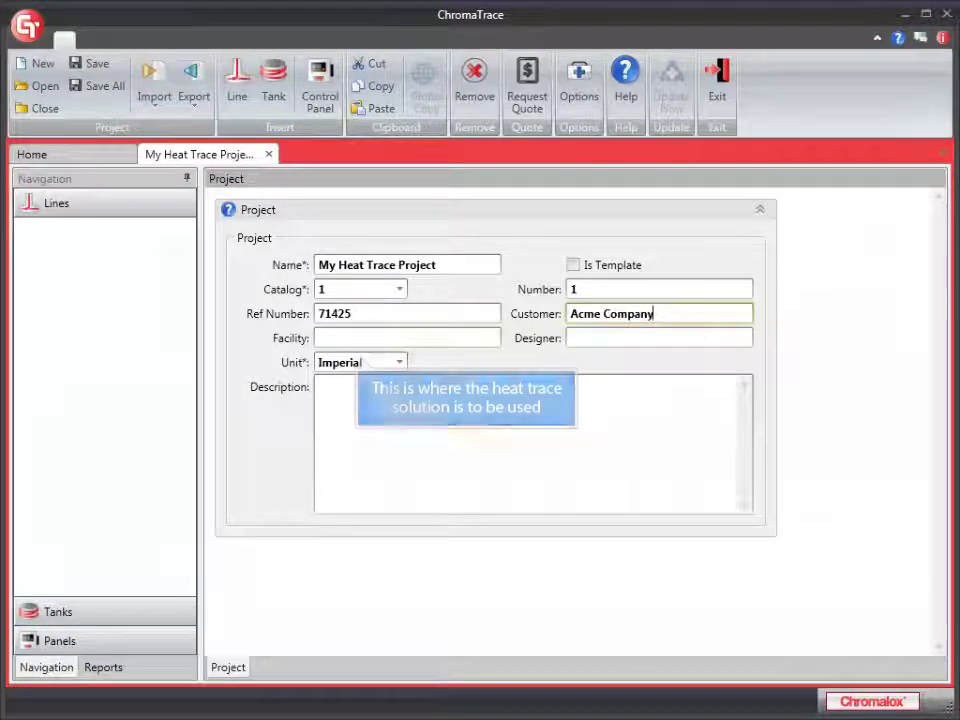
{"action": "type", "text": "w"}
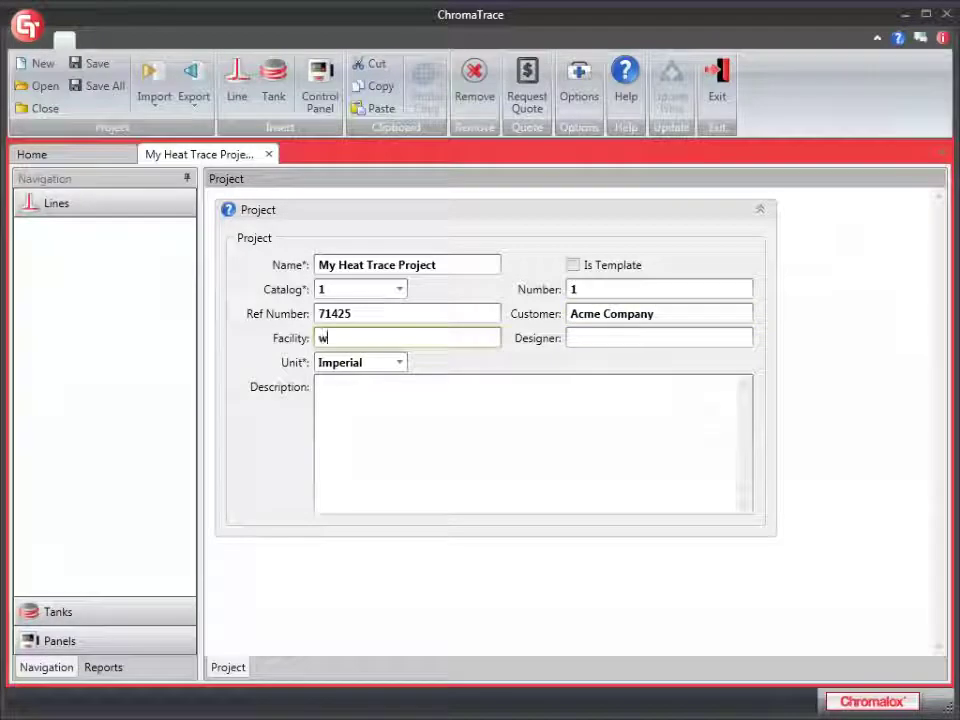
{"action": "type", "text": "arehouse"}
{"action": "key", "text": "Tab"}
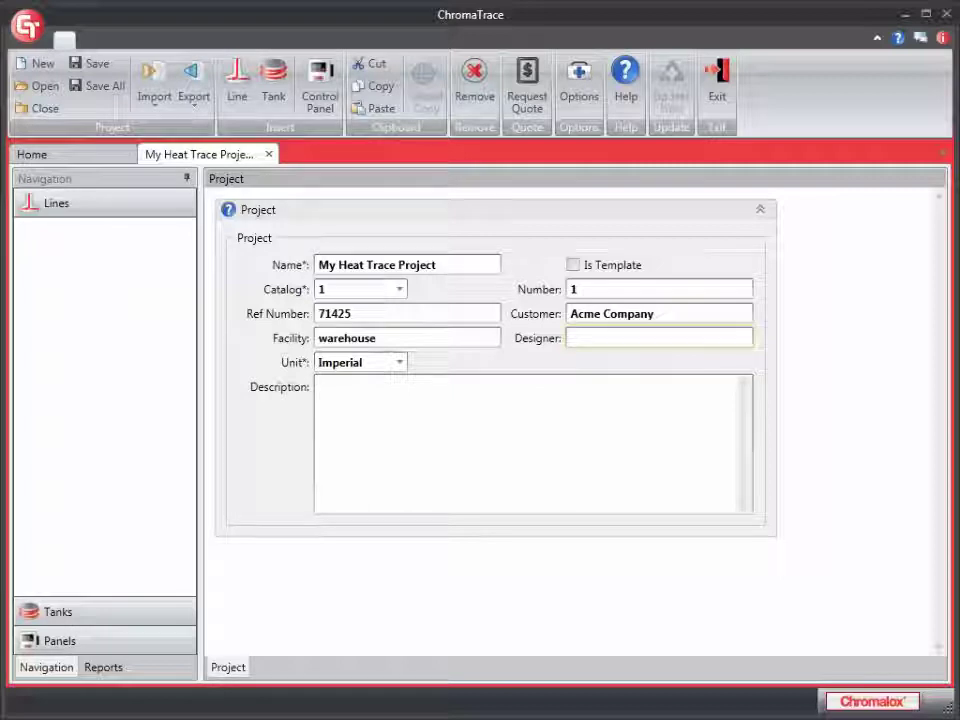
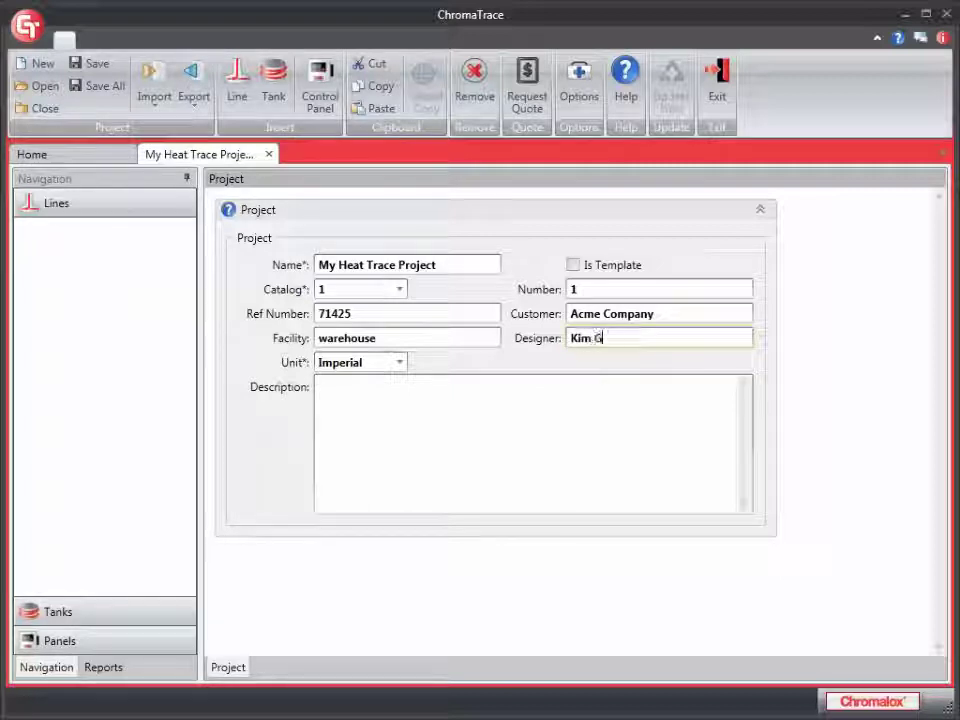
Keep Imperial units, add the description 'This project is my first.', and save
{"action": "key", "text": "Tab"}
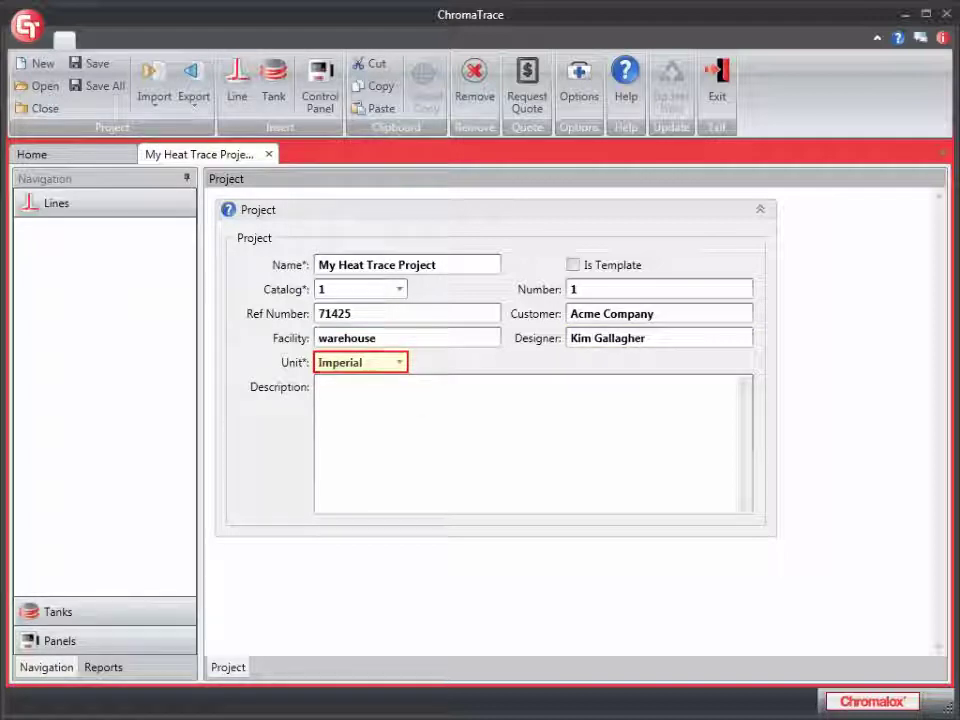
{"action": "key", "text": "alt+Down"}
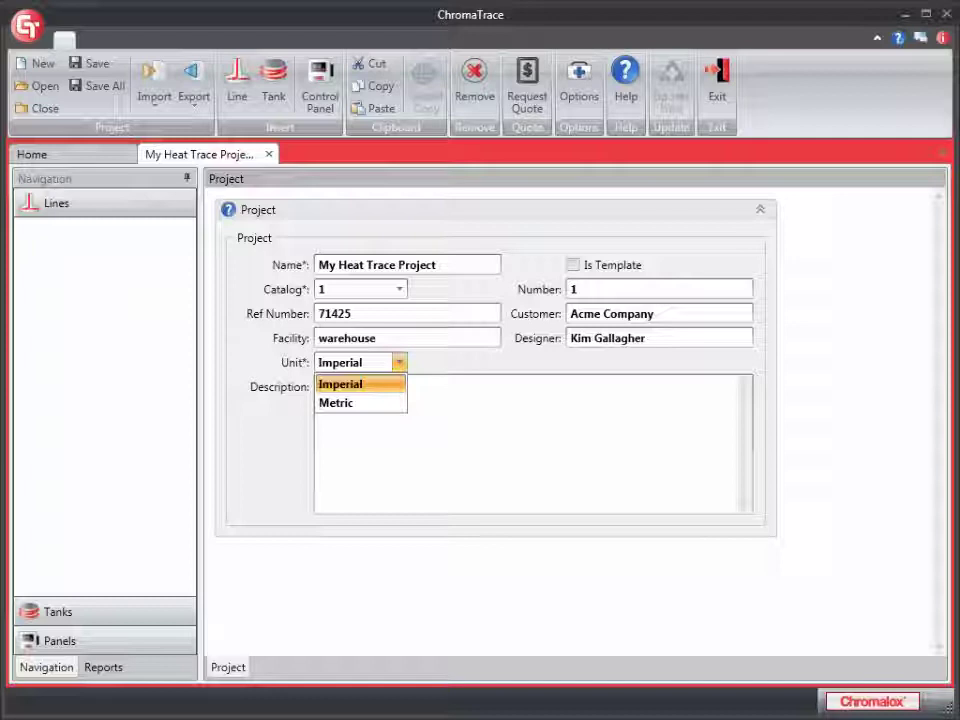
{"action": "key", "text": "Return"}
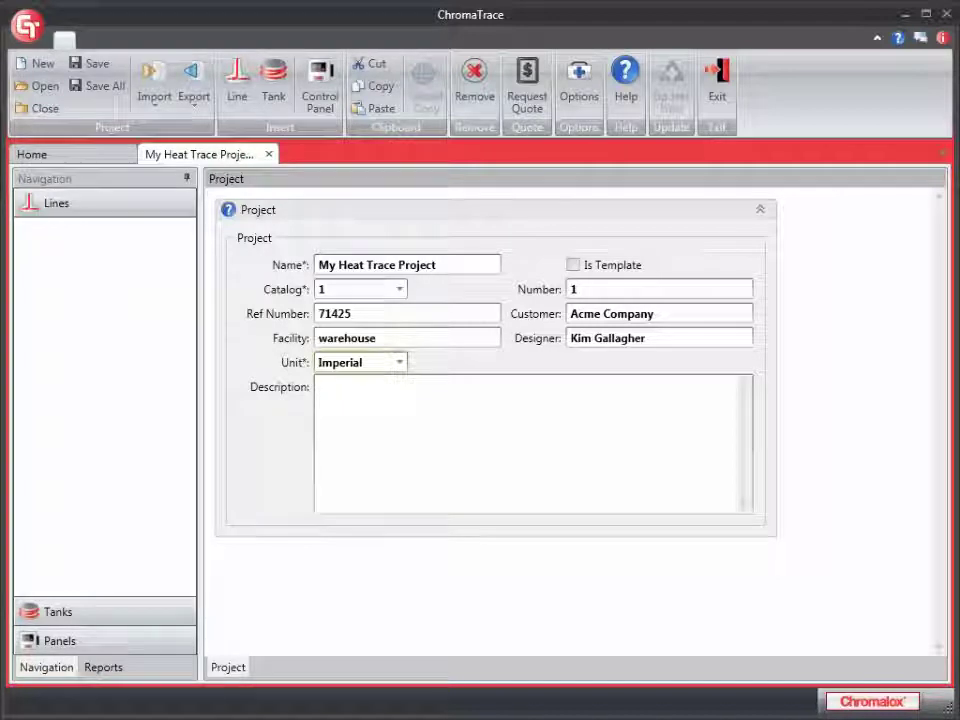
{"action": "left_click", "coordinate": [320, 387]}
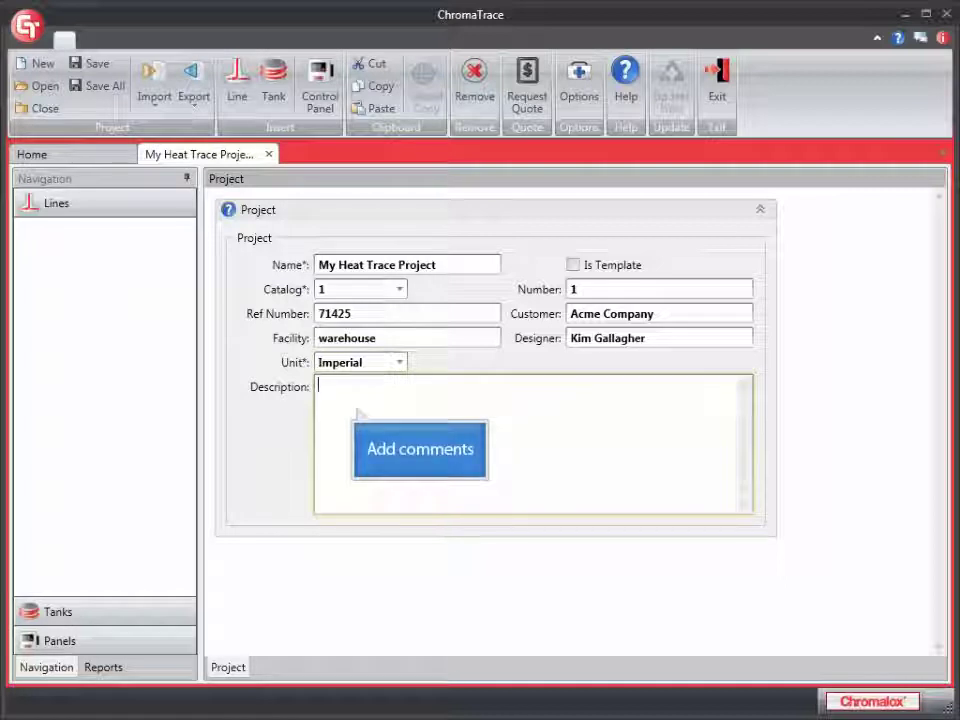
{"action": "type", "text": "This project is my first."}
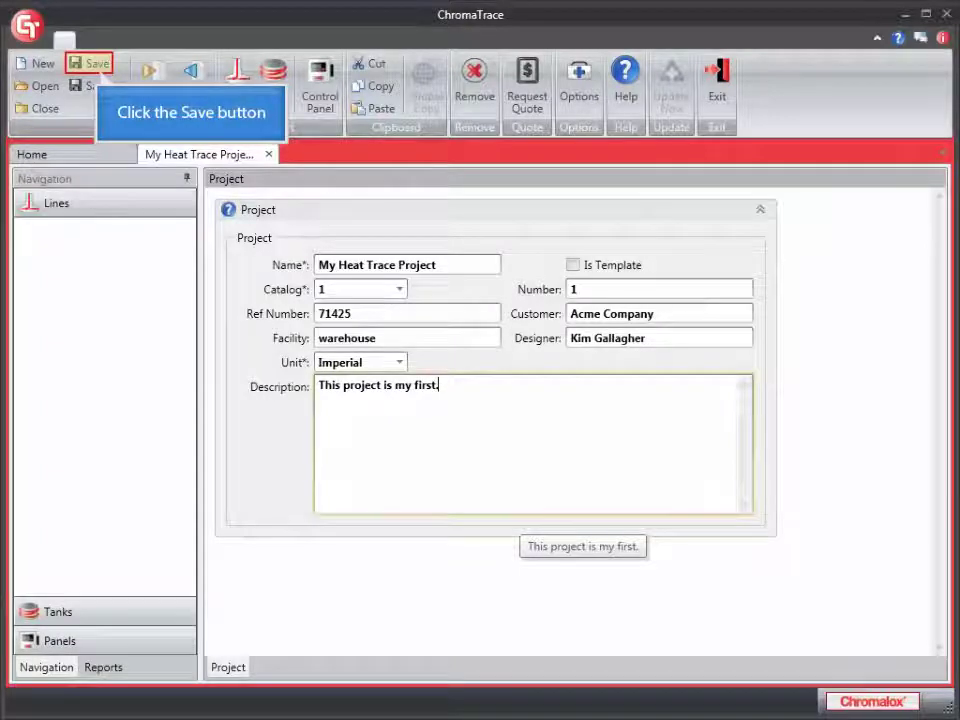
{"action": "left_click", "coordinate": [90, 63]}
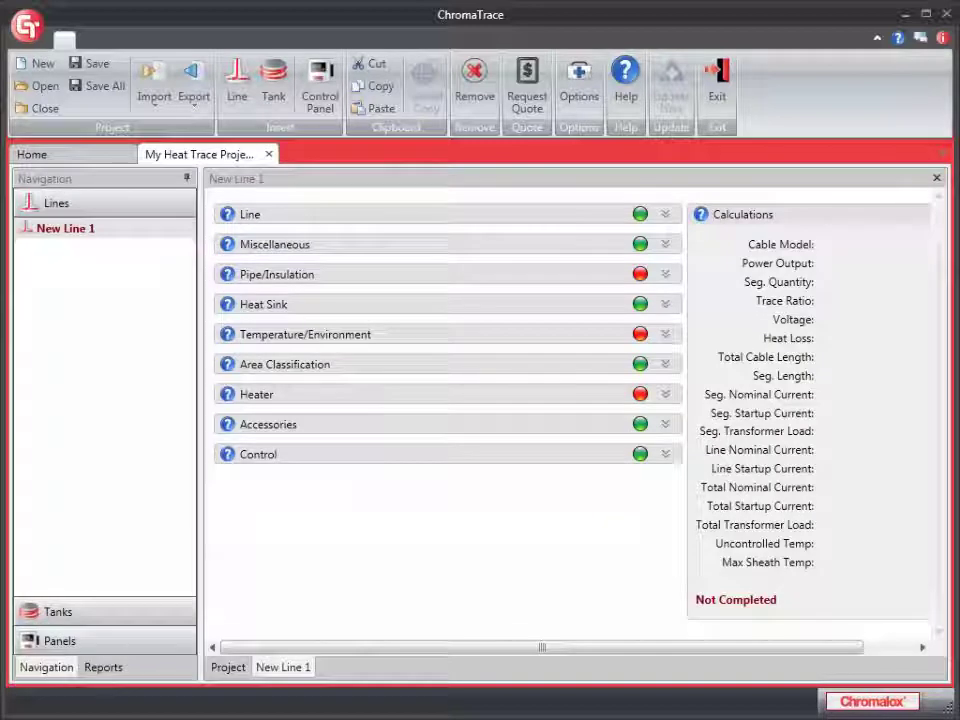
Keep the line name New Line 1 unchanged through the F2 rename
{"action": "key", "text": "F2"}
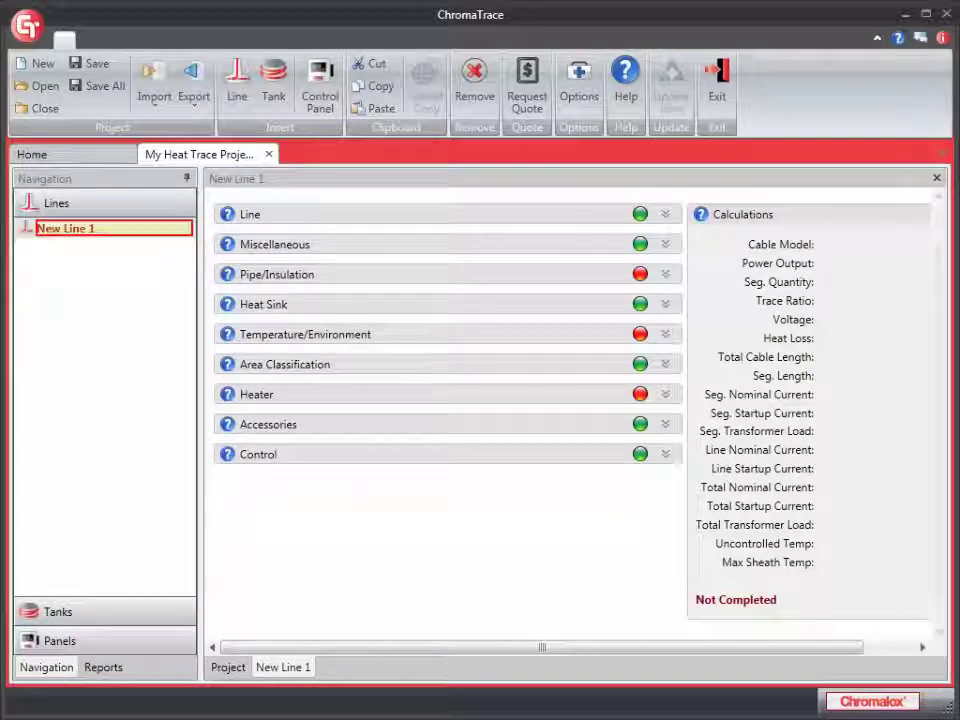
{"action": "key", "text": "Return"}
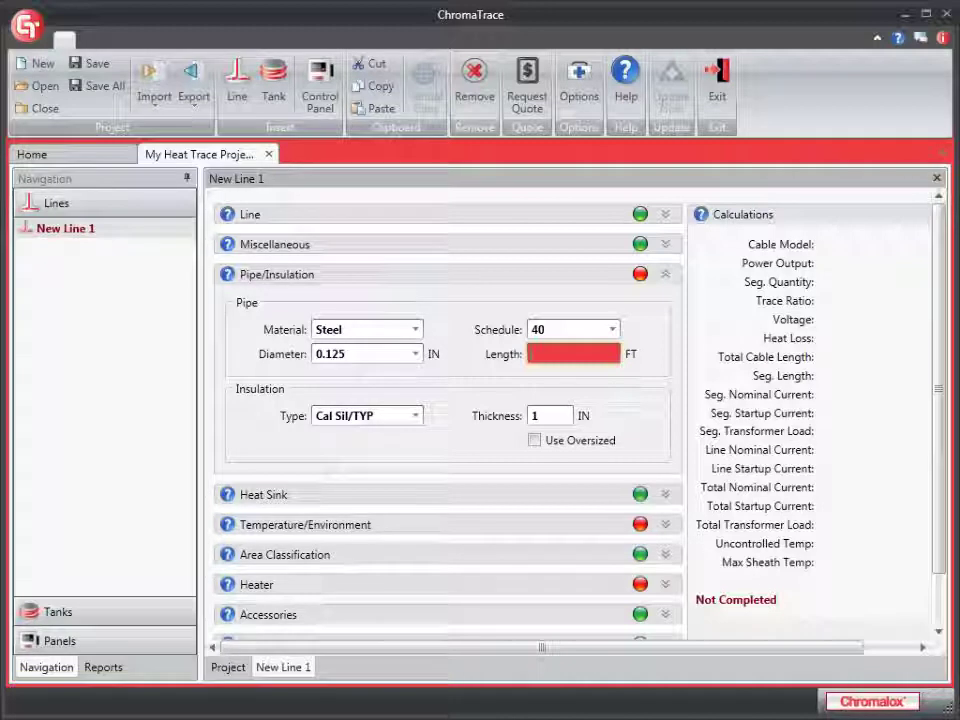
Enter a 50 ft pipe length for New Line 1
{"action": "type", "text": "50"}
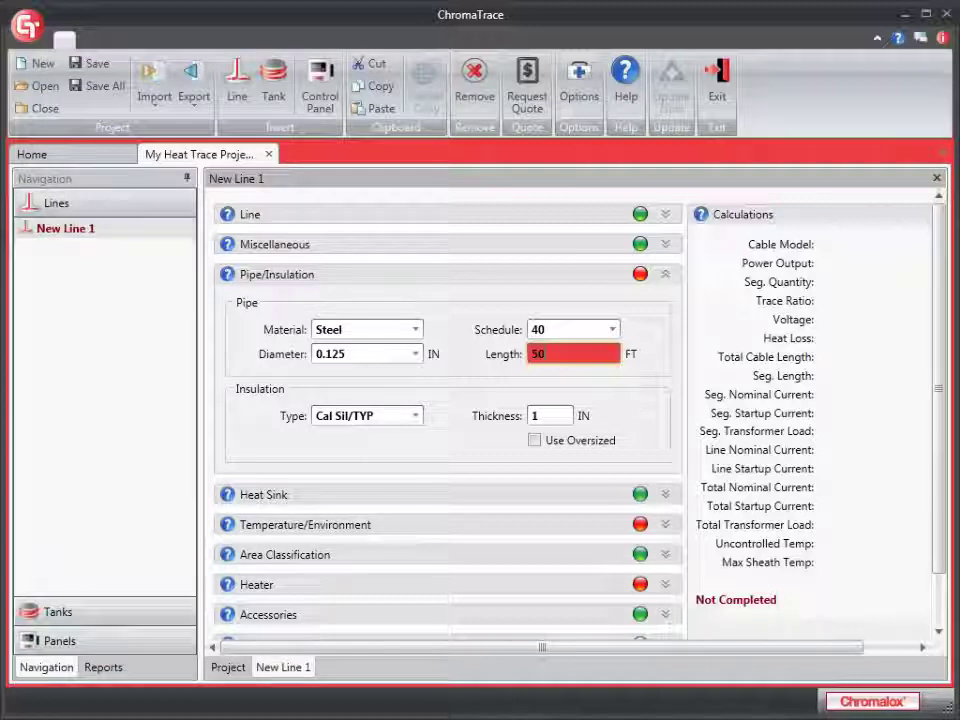
{"action": "key", "text": "Tab"}
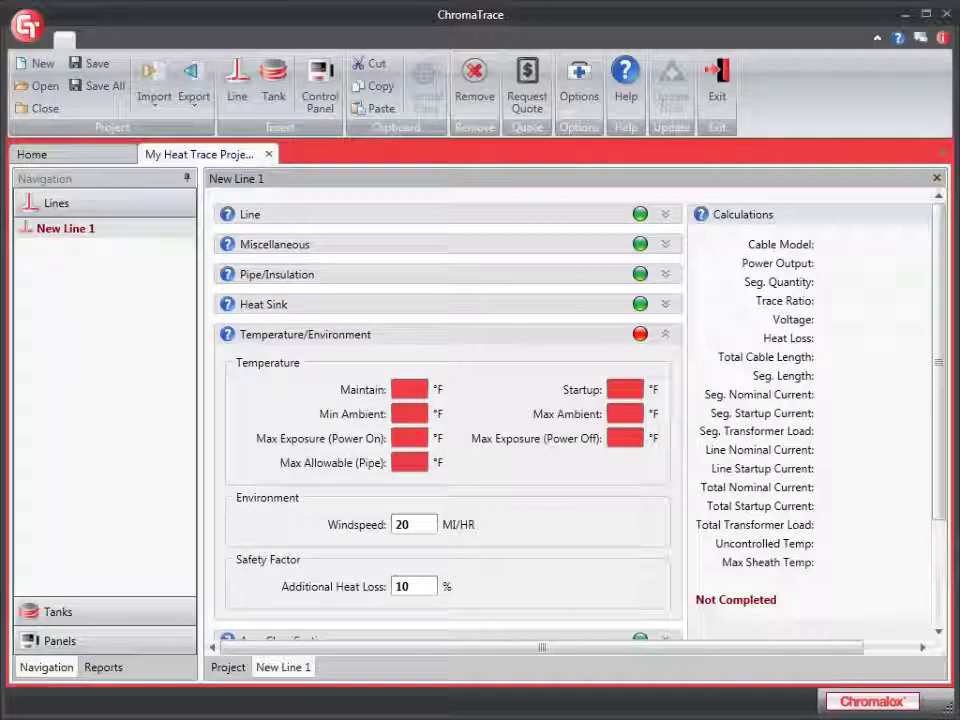
Enter 50 °F in Maintain and 40 °F in Startup for New Line 1
{"action": "mouse_move", "coordinate": [624, 398]}
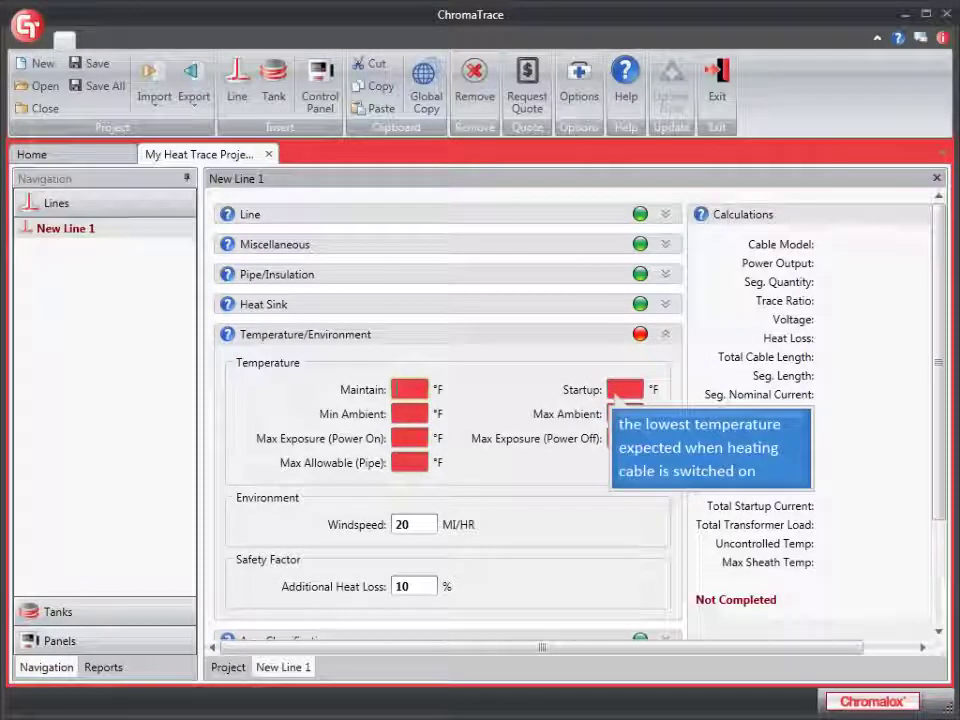
{"action": "type", "text": "50"}
{"action": "mouse_move", "coordinate": [408, 422]}
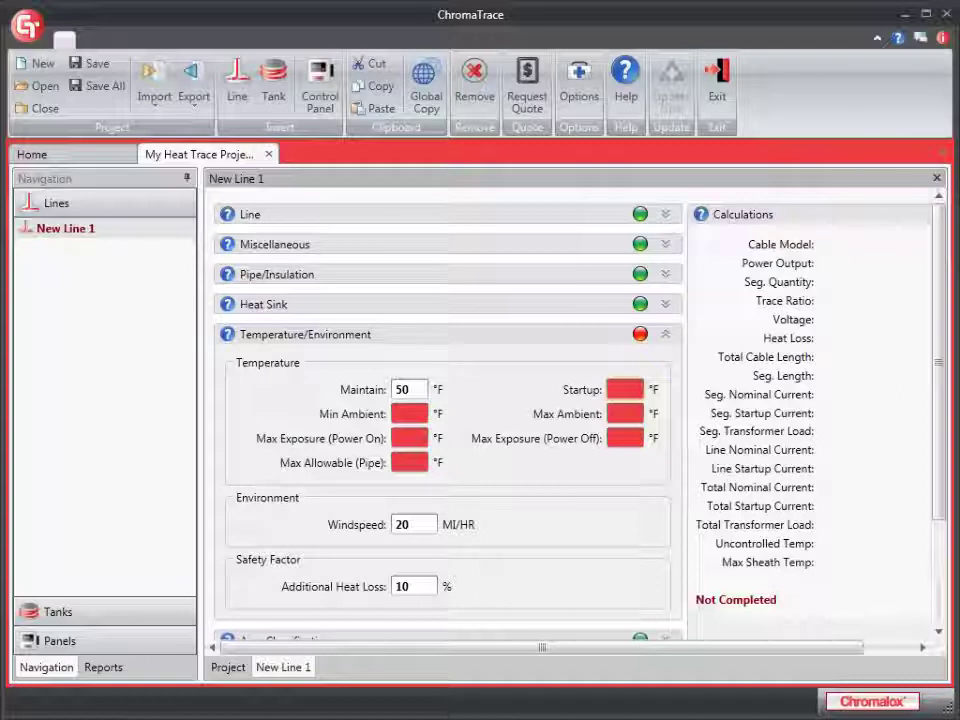
{"action": "left_click", "coordinate": [625, 389]}
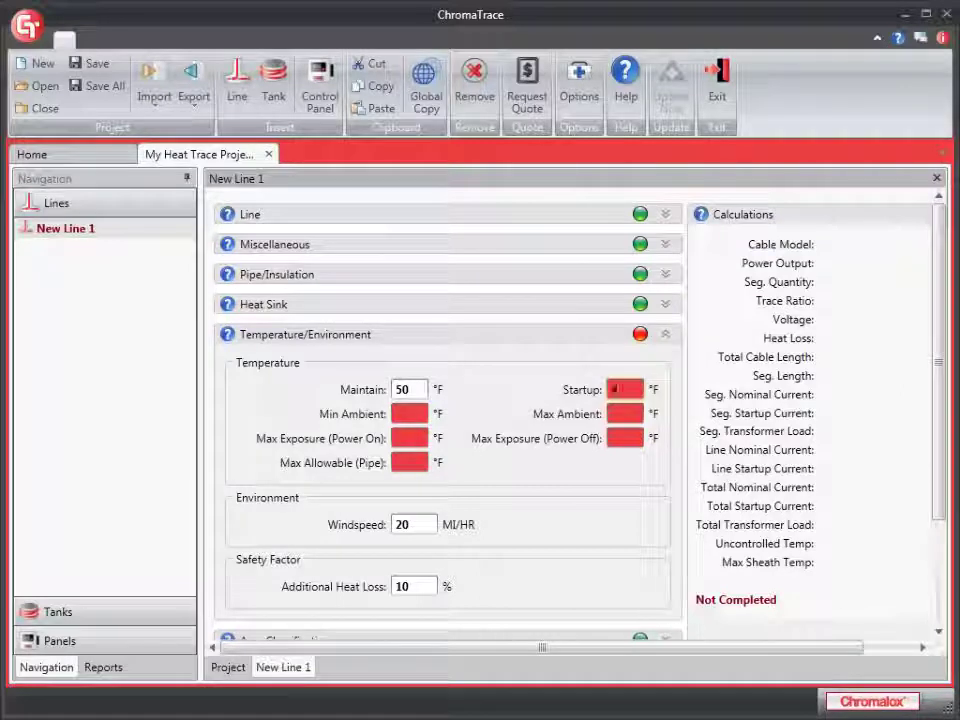
{"action": "type", "text": "40"}
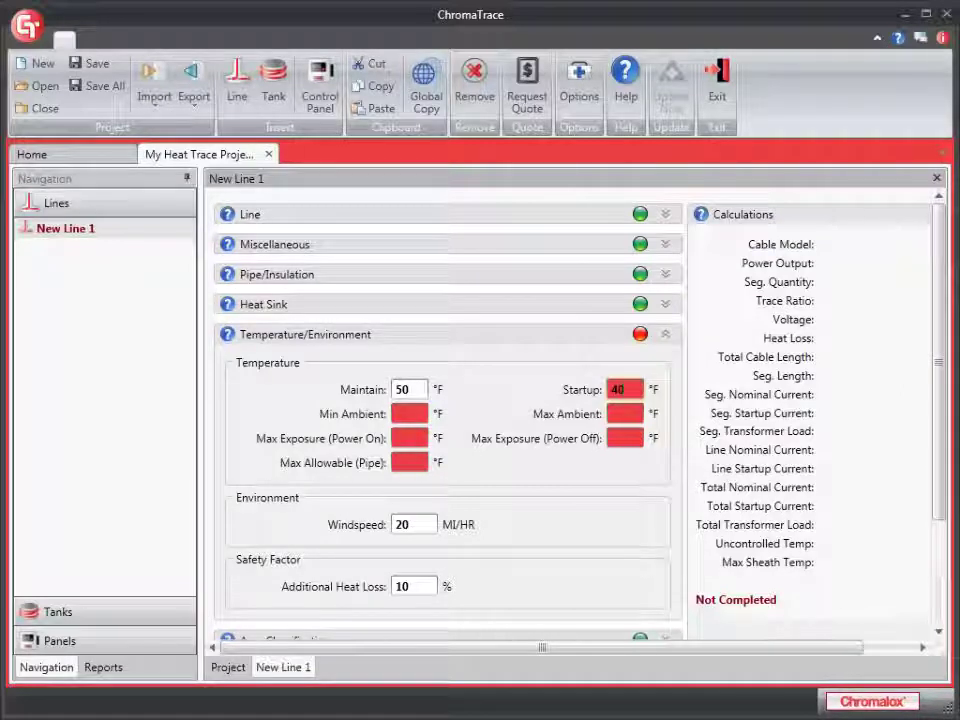
{"action": "mouse_move", "coordinate": [622, 426]}
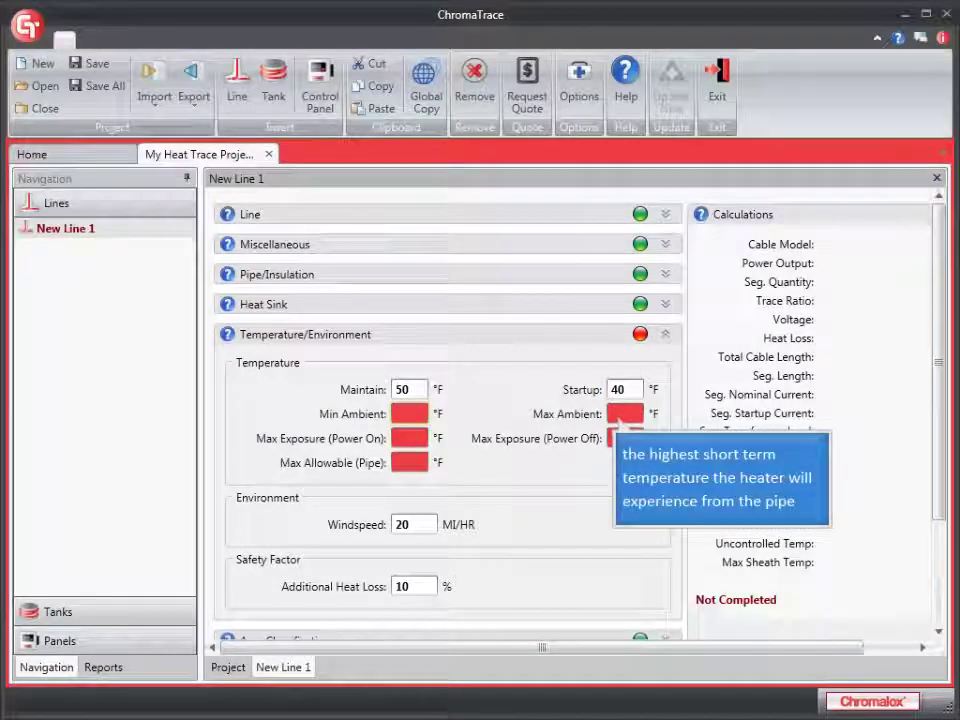
Set minimum ambient temperature to 0 and maximum ambient to 100
{"action": "left_click", "coordinate": [409, 413]}
{"action": "type", "text": "0"}
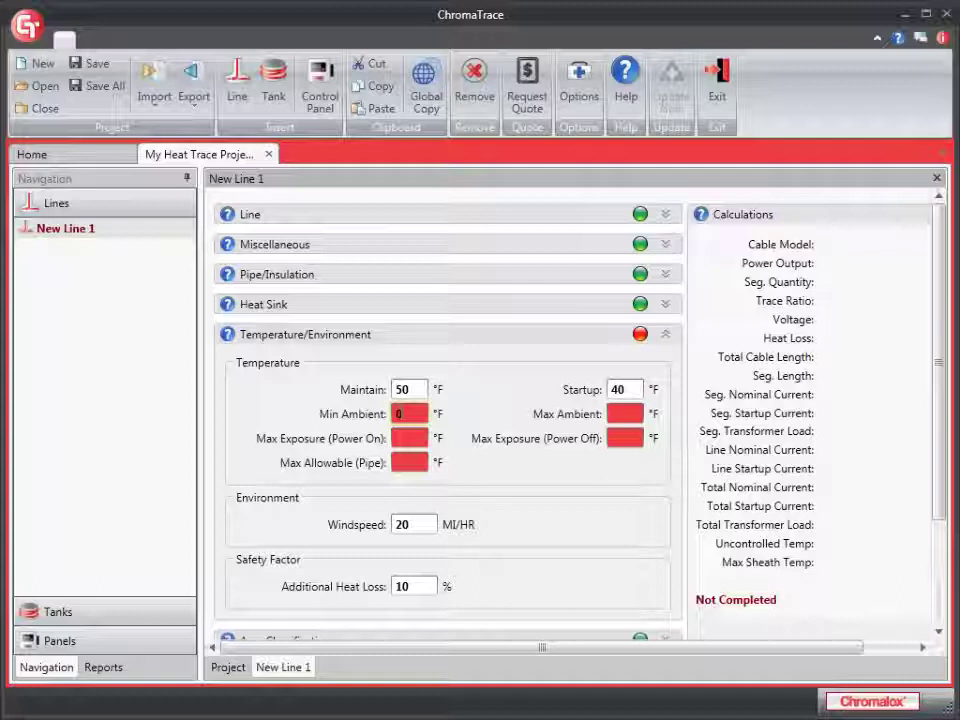
{"action": "left_click", "coordinate": [405, 444]}
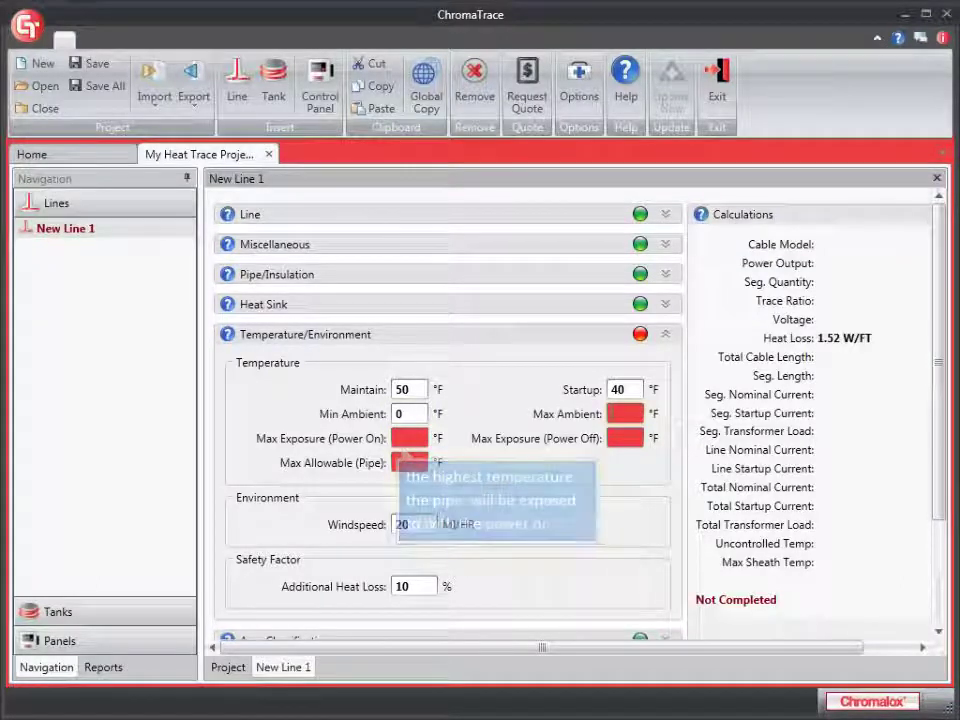
{"action": "left_click", "coordinate": [625, 413]}
{"action": "type", "text": "100"}
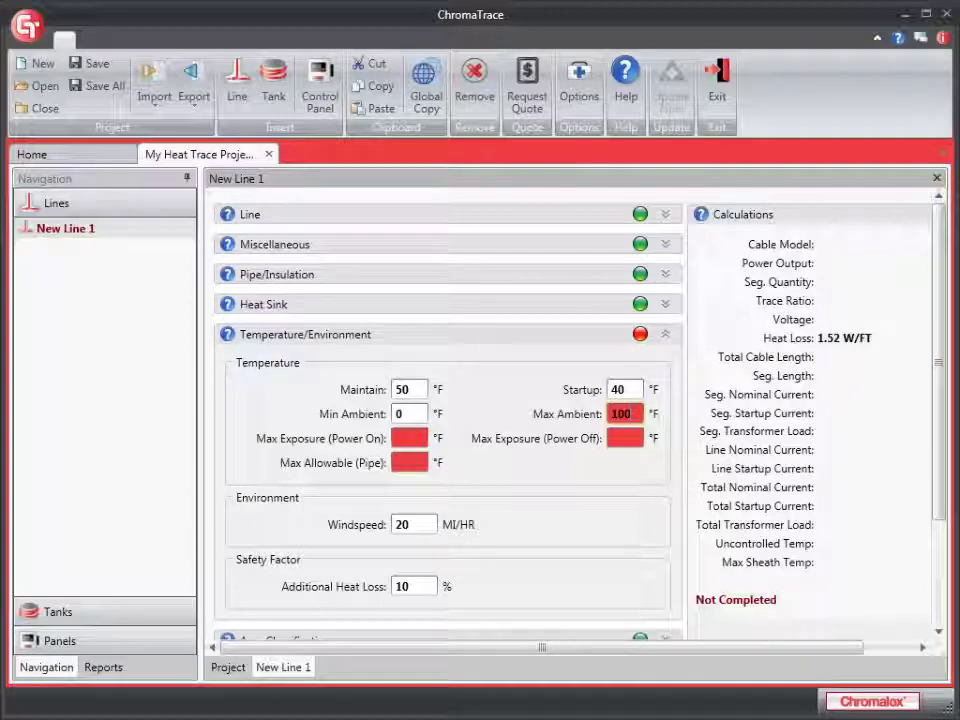
{"action": "key", "text": "Tab"}
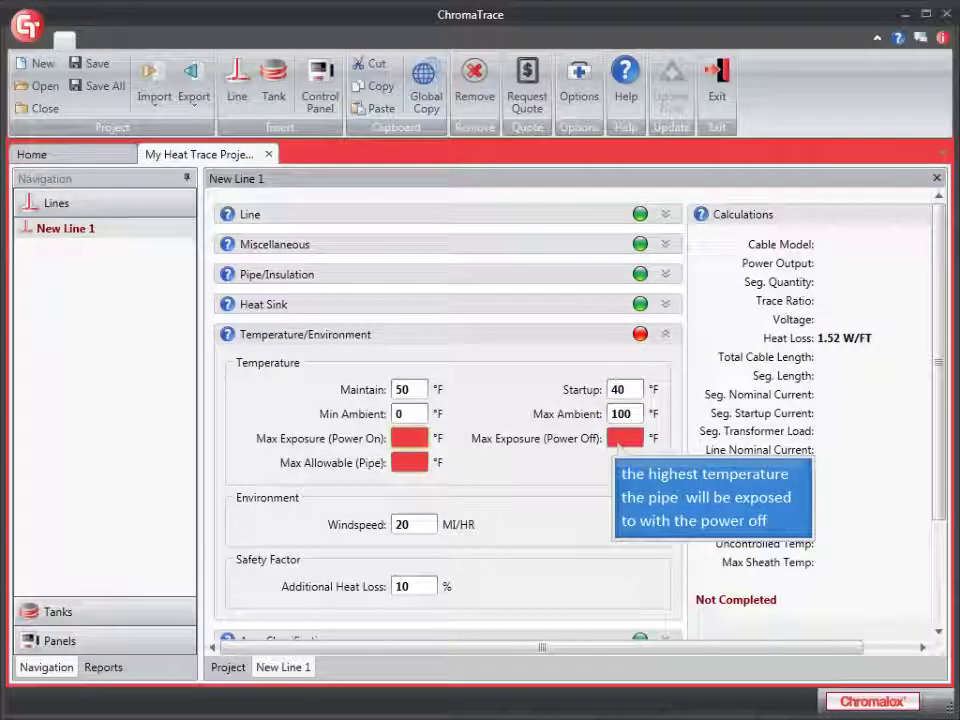
Set max exposure 100 powered on, 150 powered off, and max allowable pipe 150 °F
{"action": "left_click", "coordinate": [410, 438]}
{"action": "type", "text": "30"}
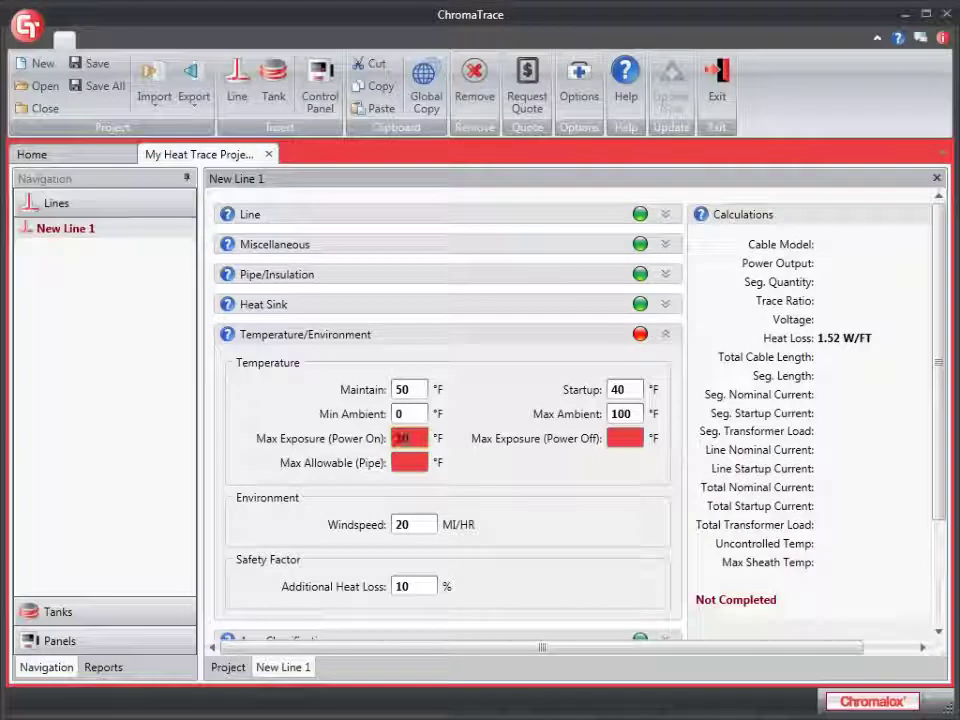
{"action": "type", "text": "100"}
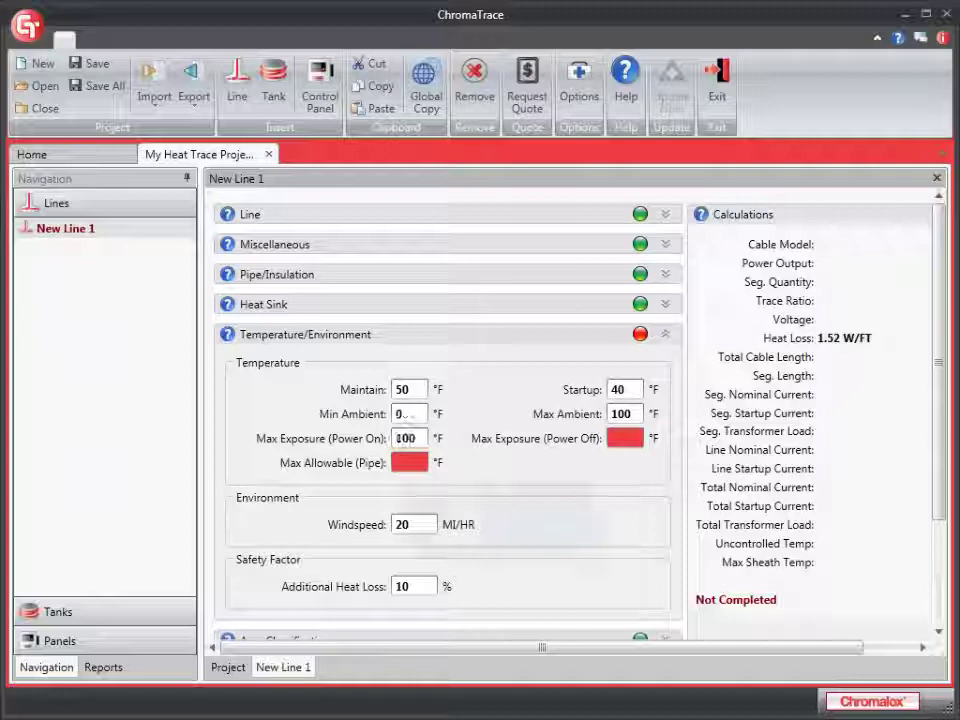
{"action": "left_click", "coordinate": [405, 464]}
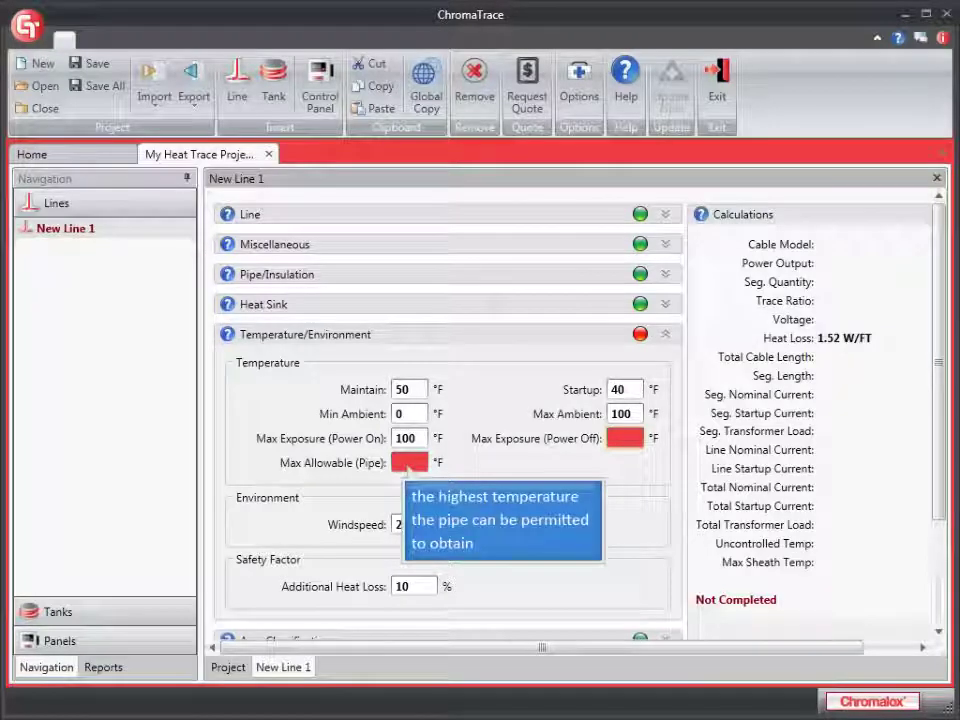
{"action": "type", "text": "150"}
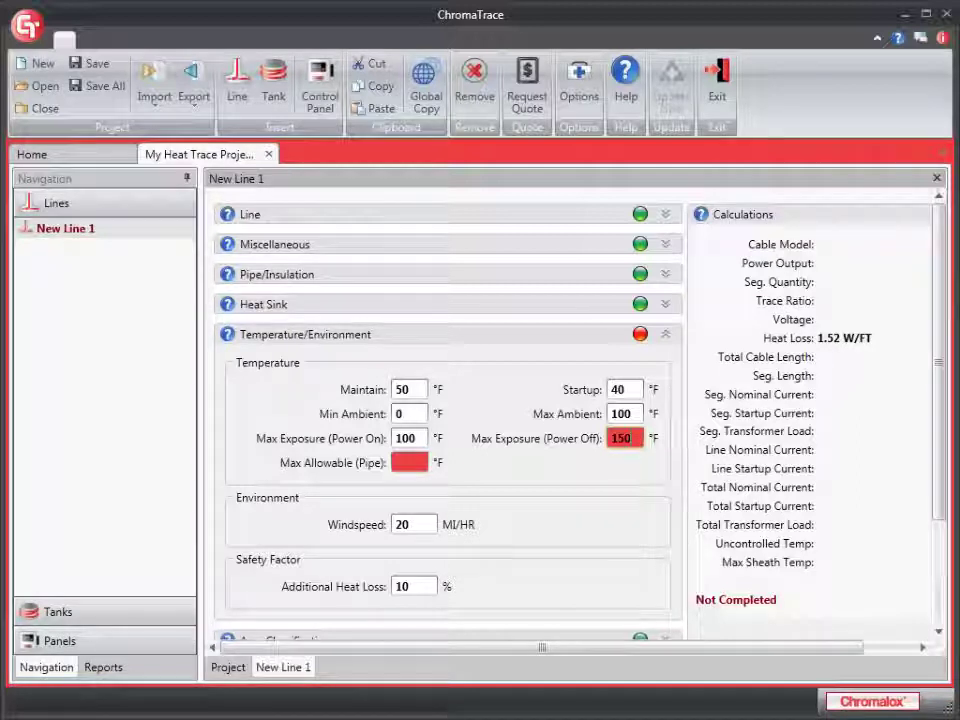
{"action": "key", "text": "Tab"}
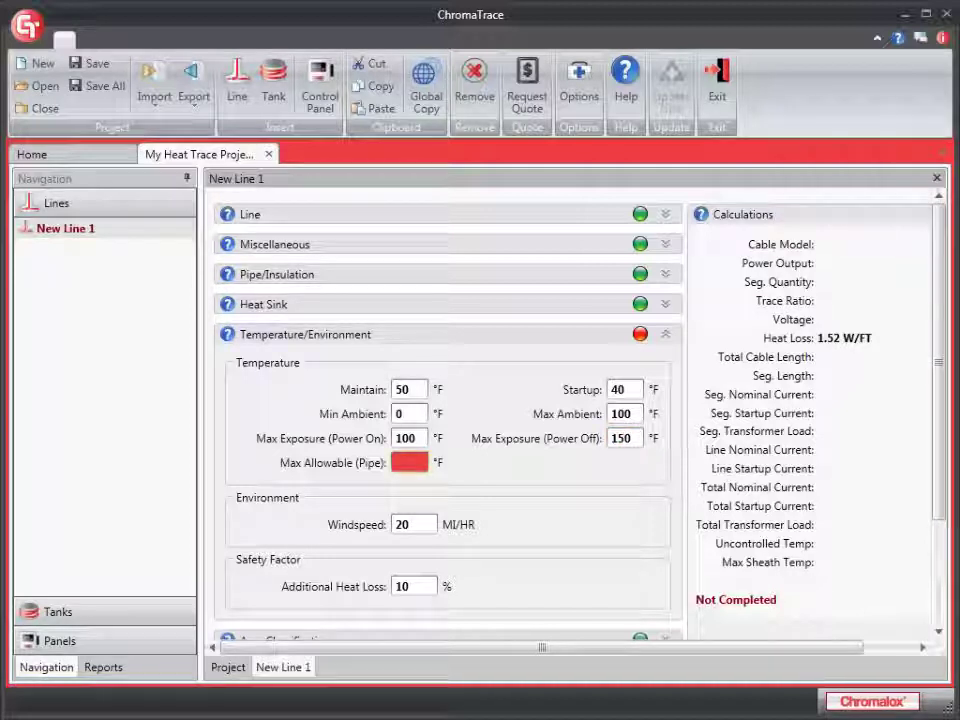
{"action": "type", "text": "150"}
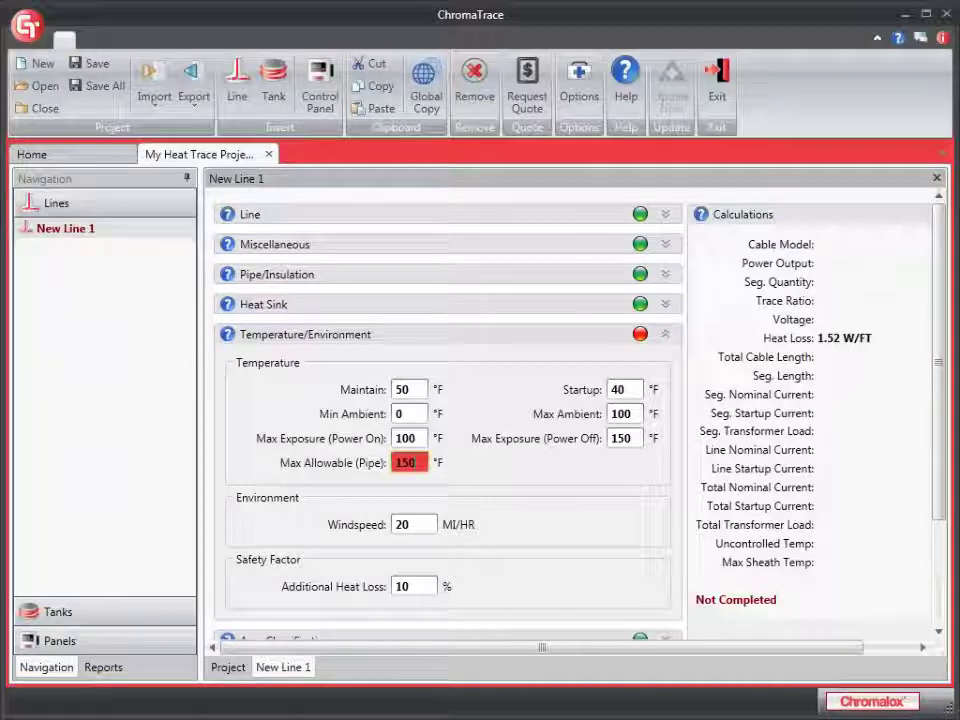
{"action": "key", "text": "Tab"}
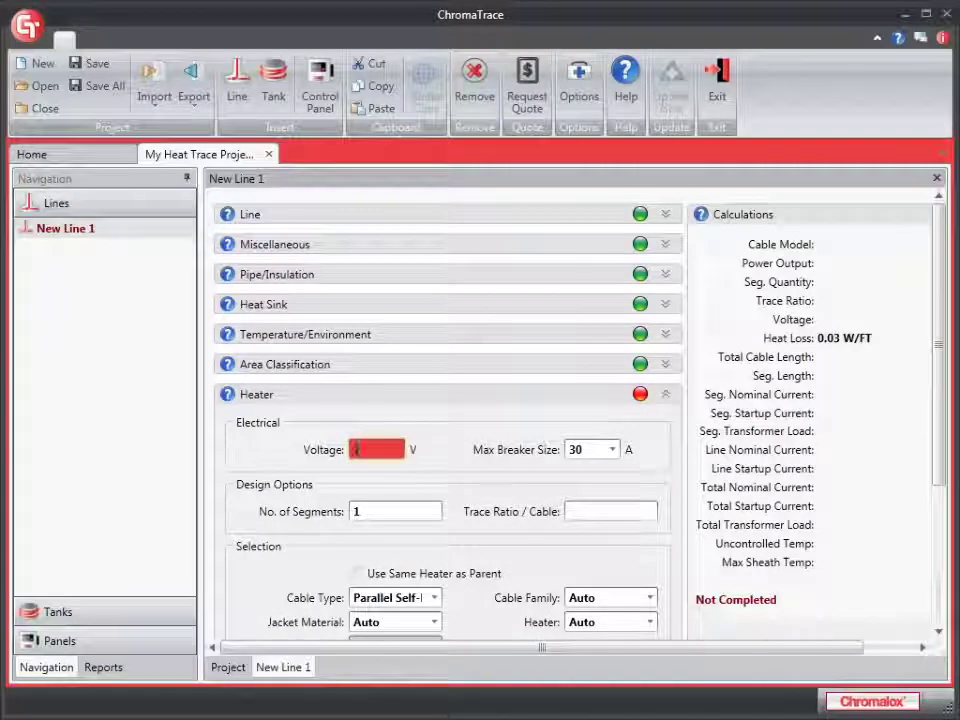
Set New Line 1's heater voltage to 240 V
{"action": "type", "text": "240"}
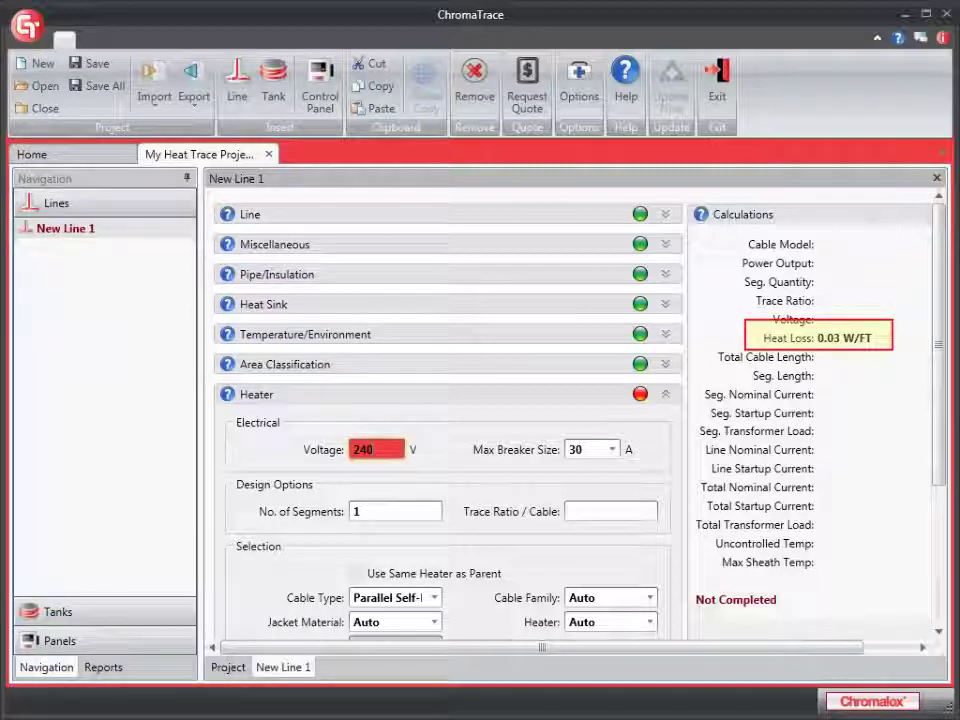
{"action": "key", "text": "Tab"}
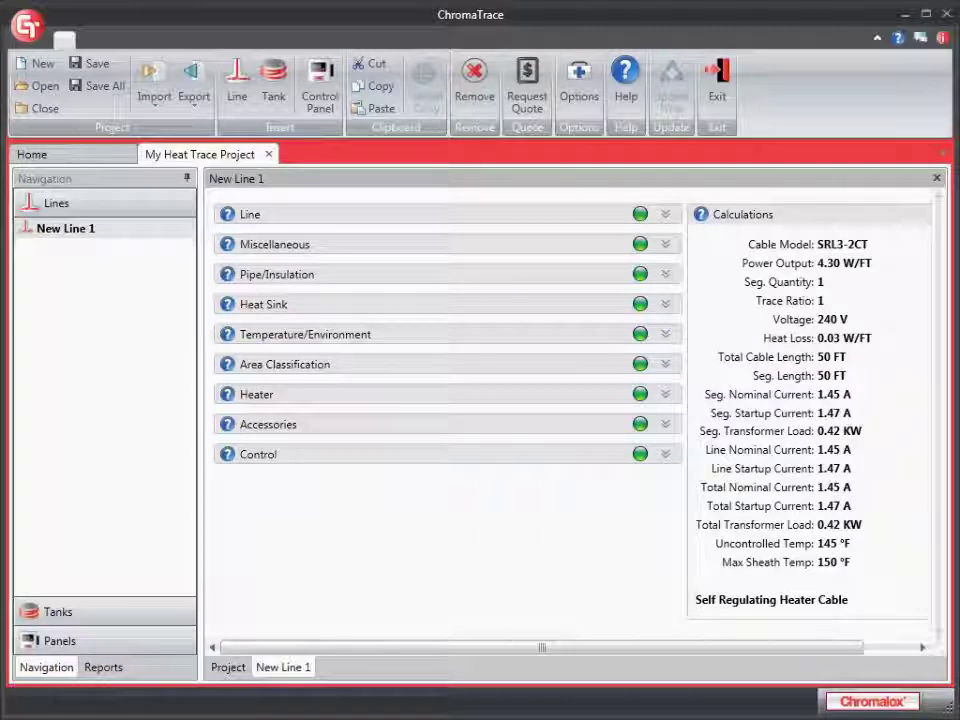
Open the Bill of Material report and view the export formats without exporting
{"action": "left_click", "coordinate": [103, 667]}
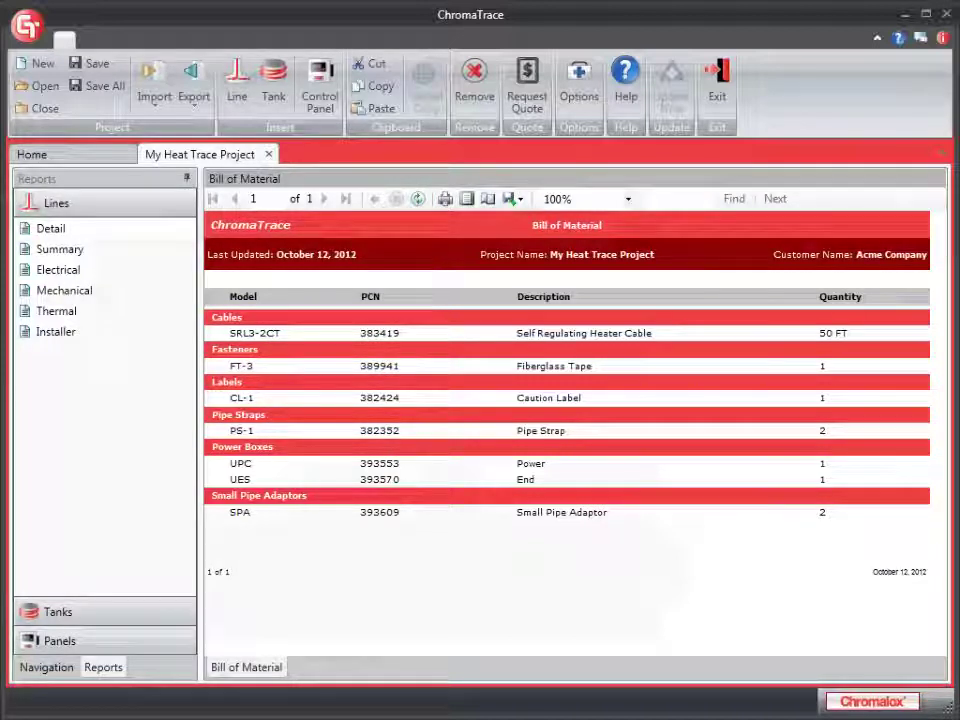
{"action": "left_click", "coordinate": [512, 198]}
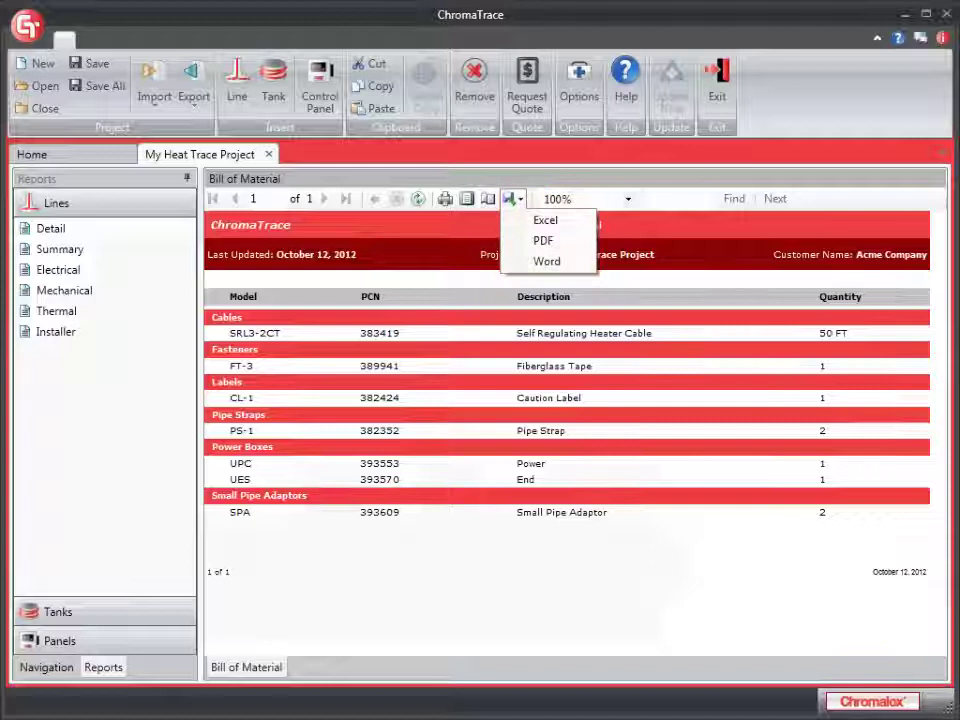
{"action": "left_click", "coordinate": [511, 199]}
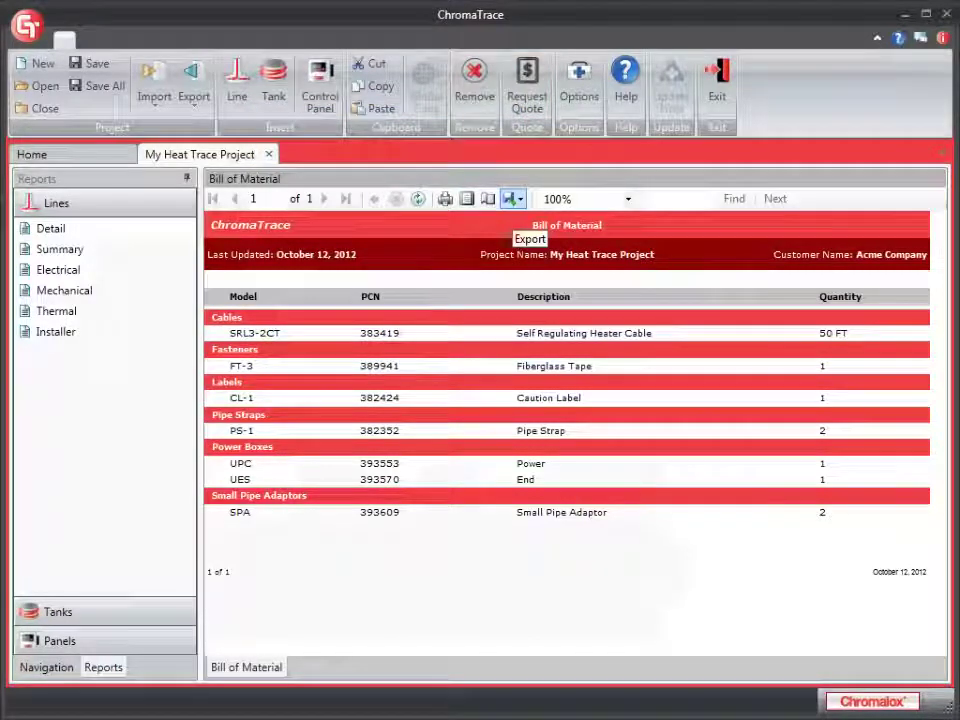
Start a quote request for the project and enter the comment 'send quotes'
{"action": "left_click", "coordinate": [527, 85]}
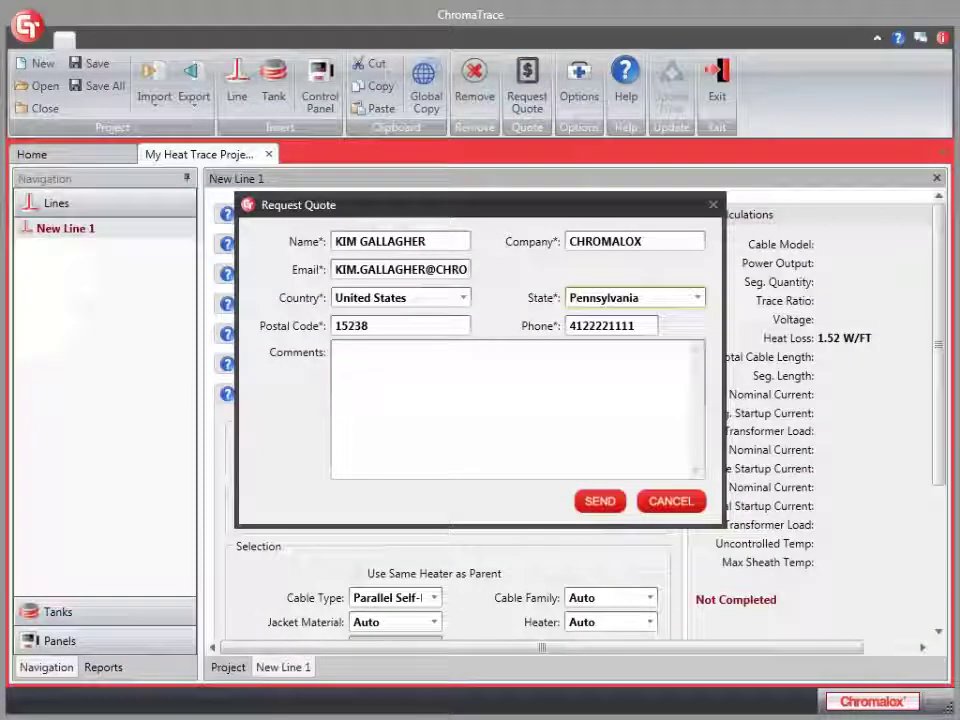
{"action": "left_click", "coordinate": [337, 351]}
{"action": "type", "text": "send "}
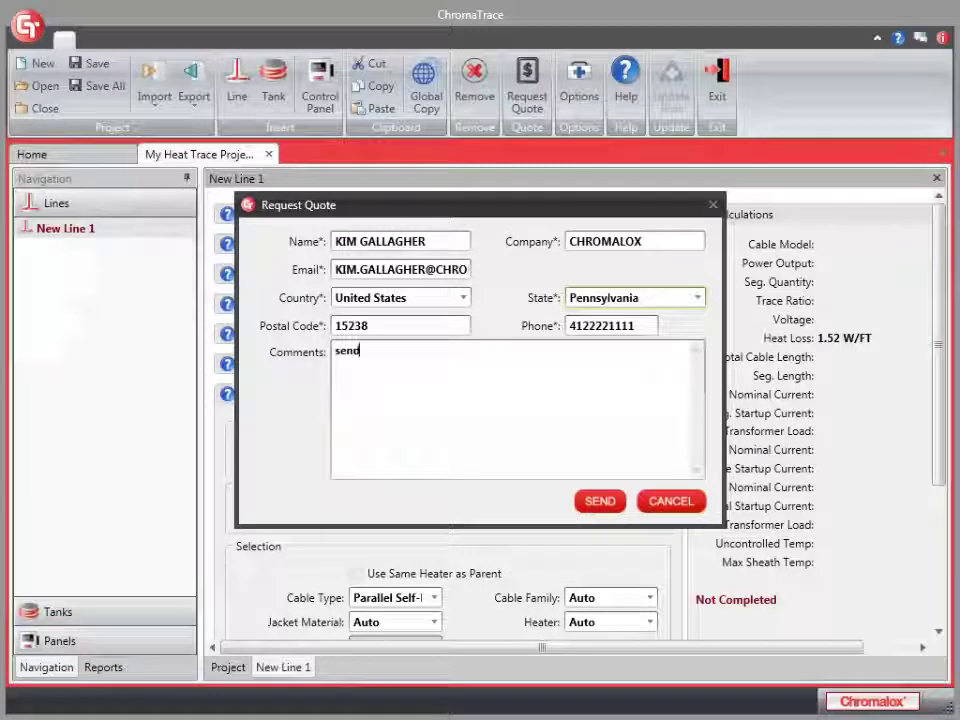
{"action": "type", "text": "quotes"}
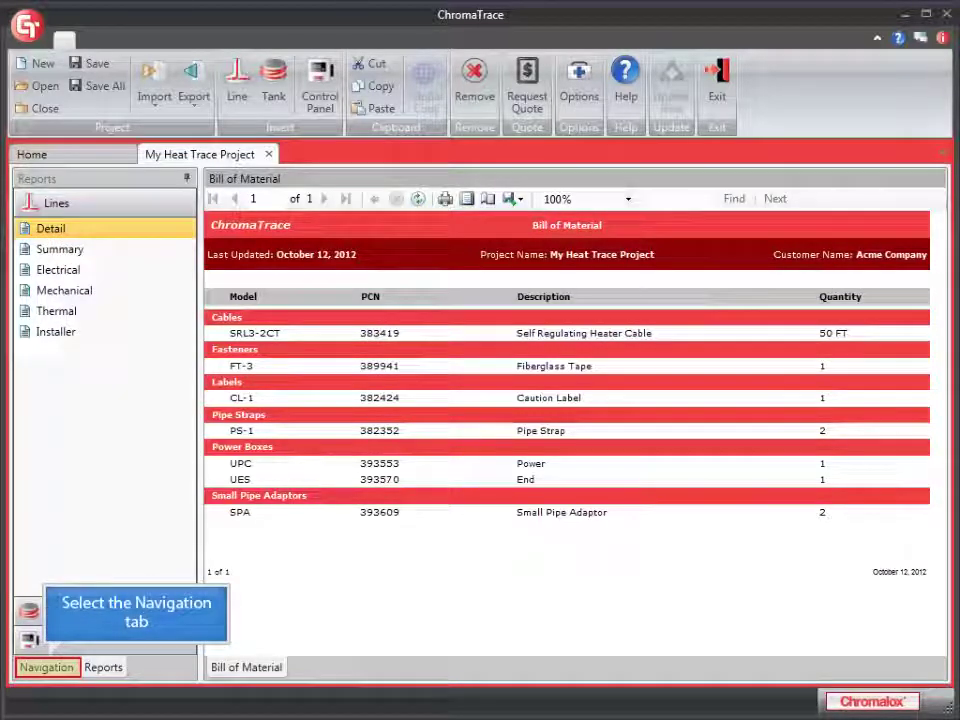
Copy New Line 1 from the Navigation view and paste it into the Lines group
{"action": "left_click", "coordinate": [46, 667]}
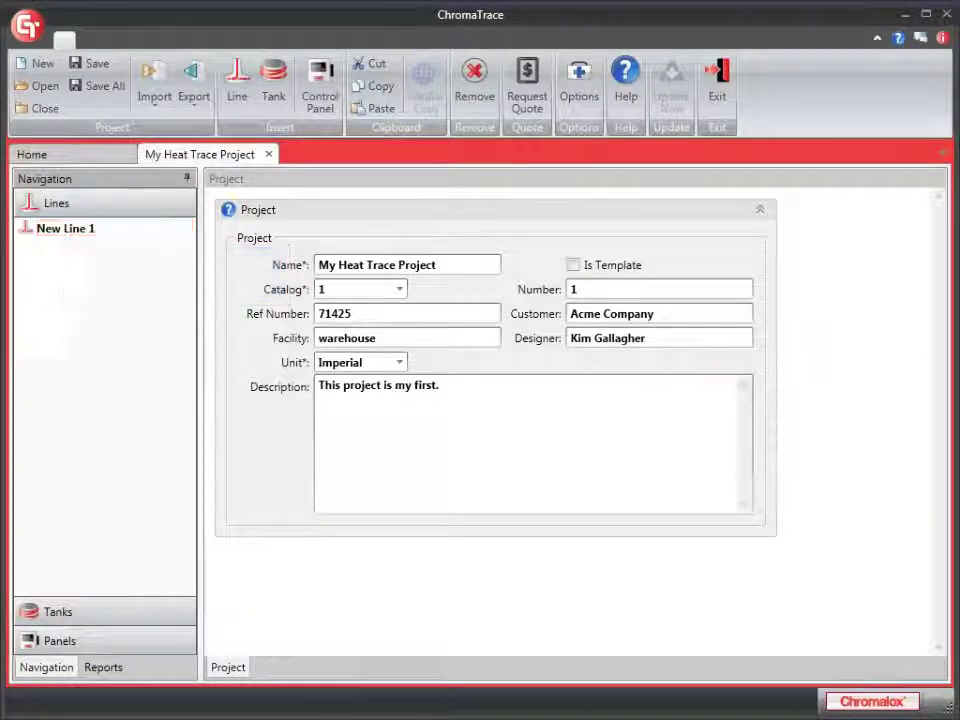
{"action": "left_click", "coordinate": [65, 228]}
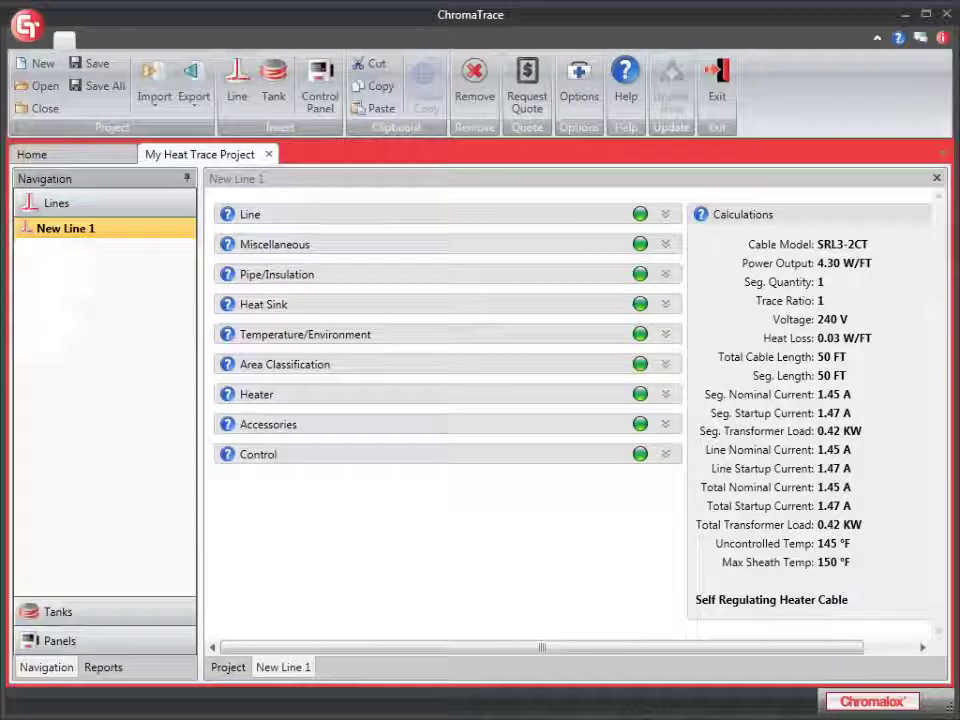
{"action": "left_click", "coordinate": [374, 86]}
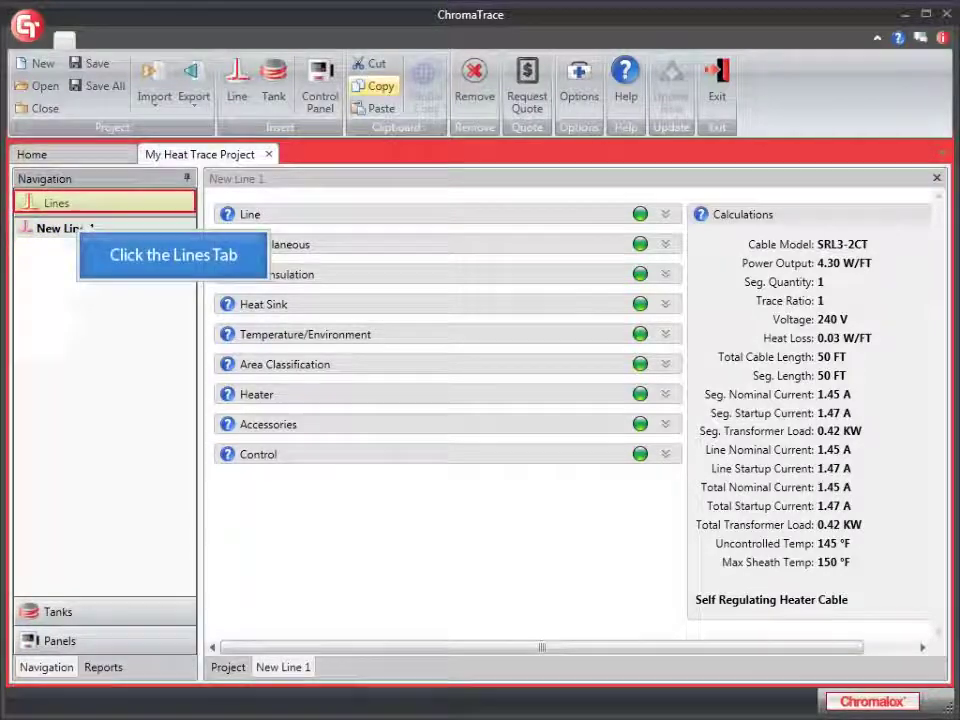
{"action": "left_click", "coordinate": [105, 202]}
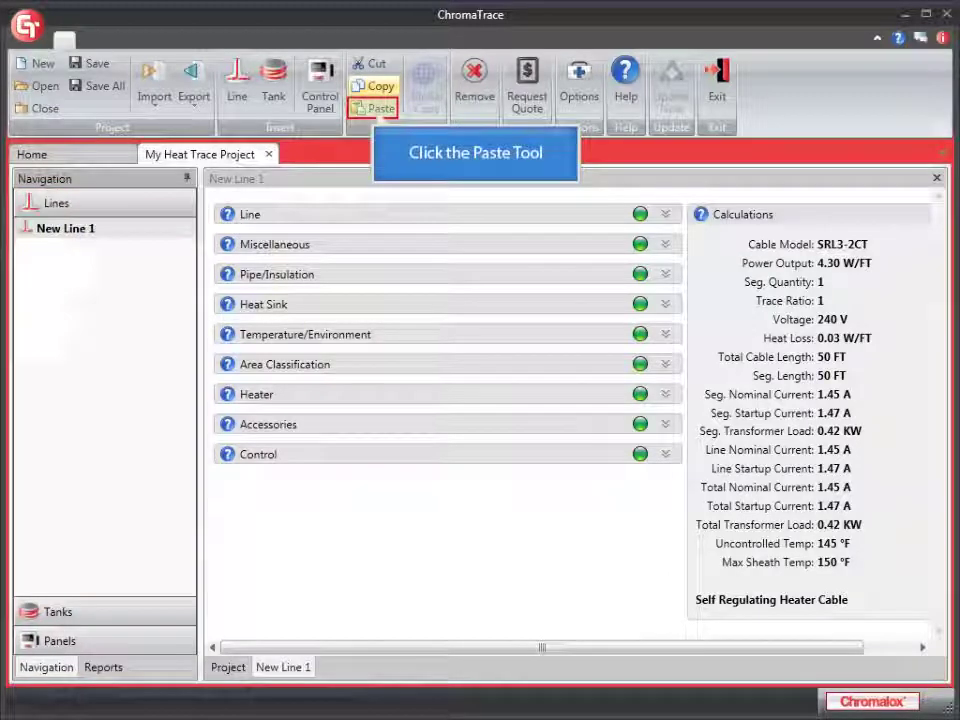
{"action": "left_click", "coordinate": [379, 109]}
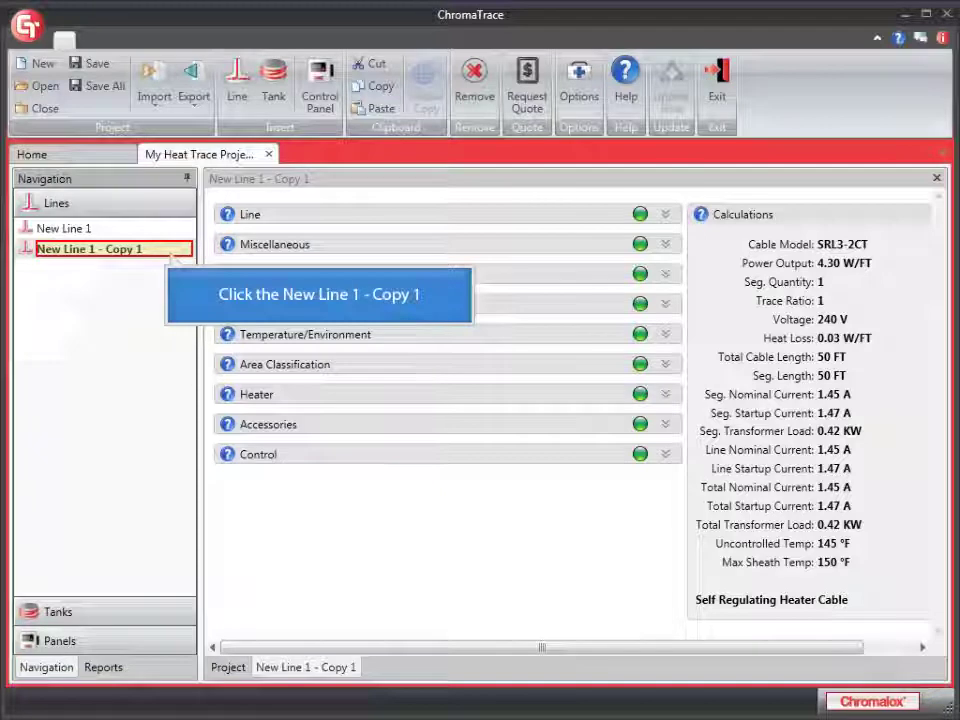
Rename the pasted line 'New Line 1 - Copy 1' to New Line 2 and save the project
{"action": "left_click", "coordinate": [170, 252]}
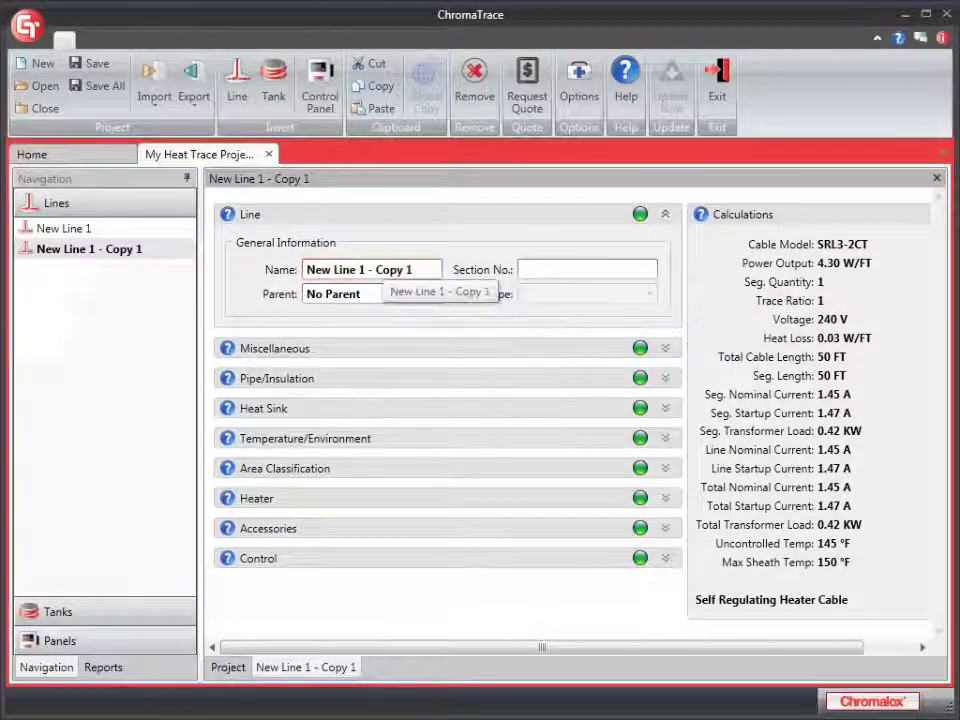
{"action": "key", "text": "BackSpace"}
{"action": "key", "text": "BackSpace"}
{"action": "key", "text": "BackSpace"}
{"action": "key", "text": "BackSpace"}
{"action": "key", "text": "BackSpace"}
{"action": "key", "text": "BackSpace"}
{"action": "key", "text": "BackSpace"}
{"action": "key", "text": "BackSpace"}
{"action": "key", "text": "BackSpace"}
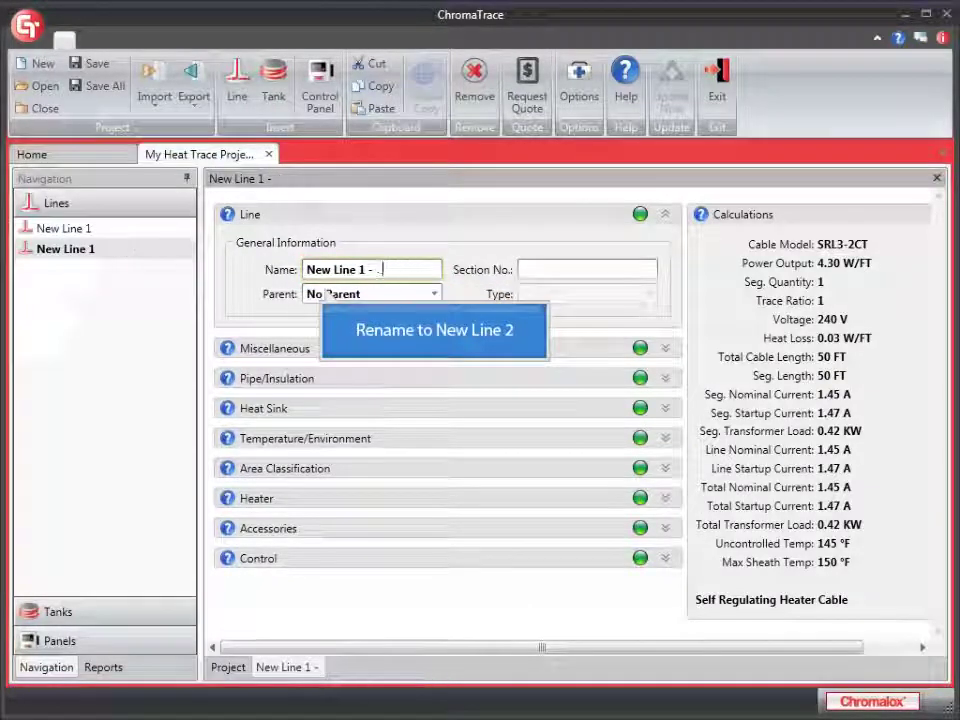
{"action": "key", "text": "BackSpace"}
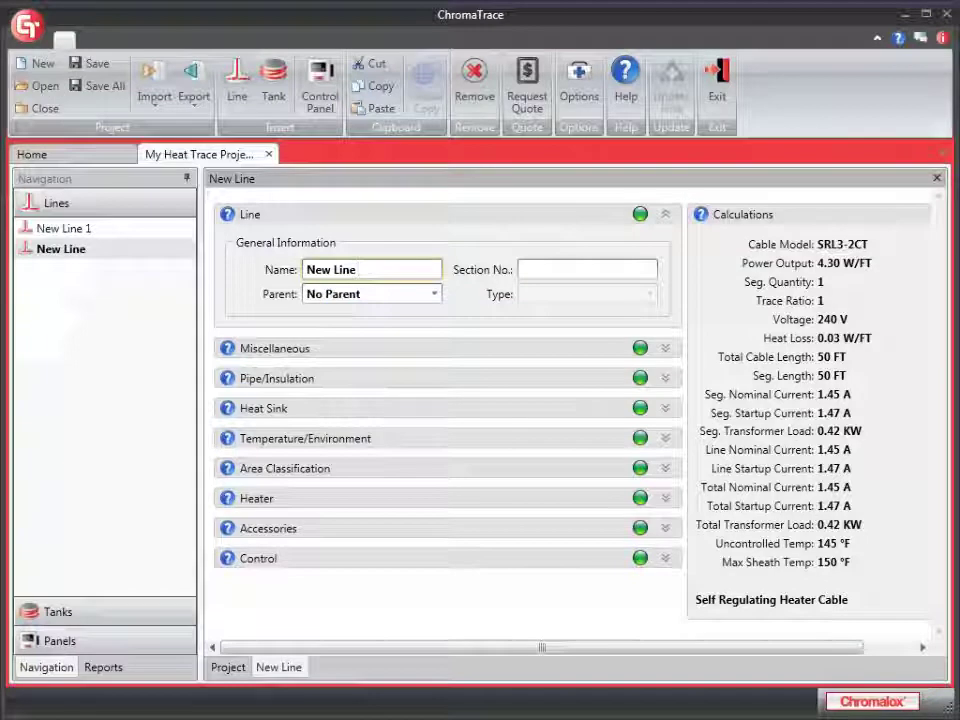
{"action": "type", "text": "2"}
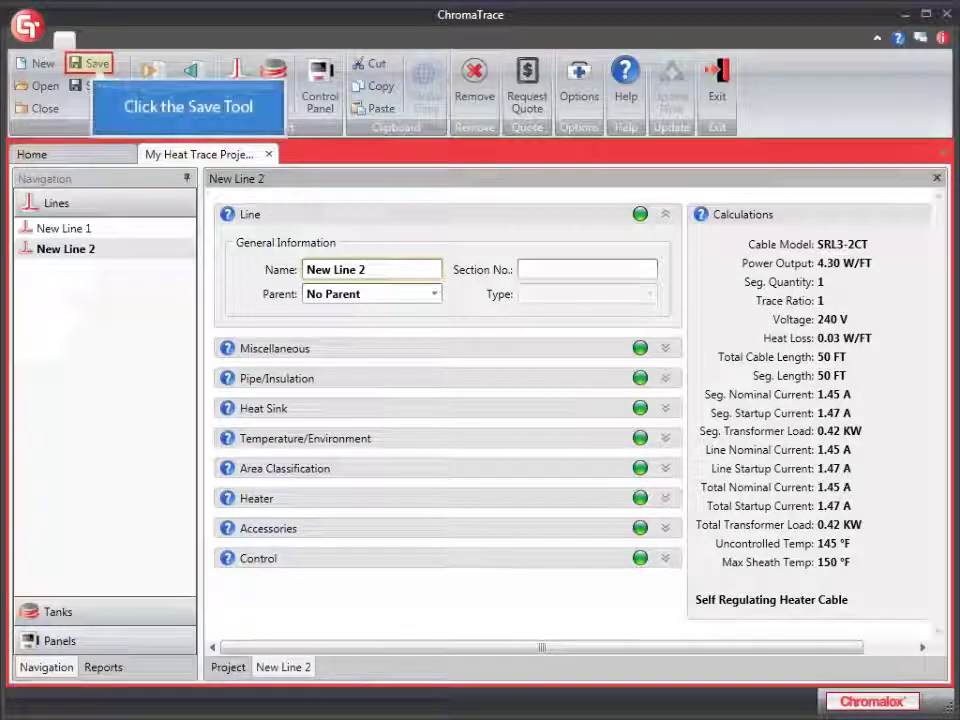
{"action": "left_click", "coordinate": [90, 63]}
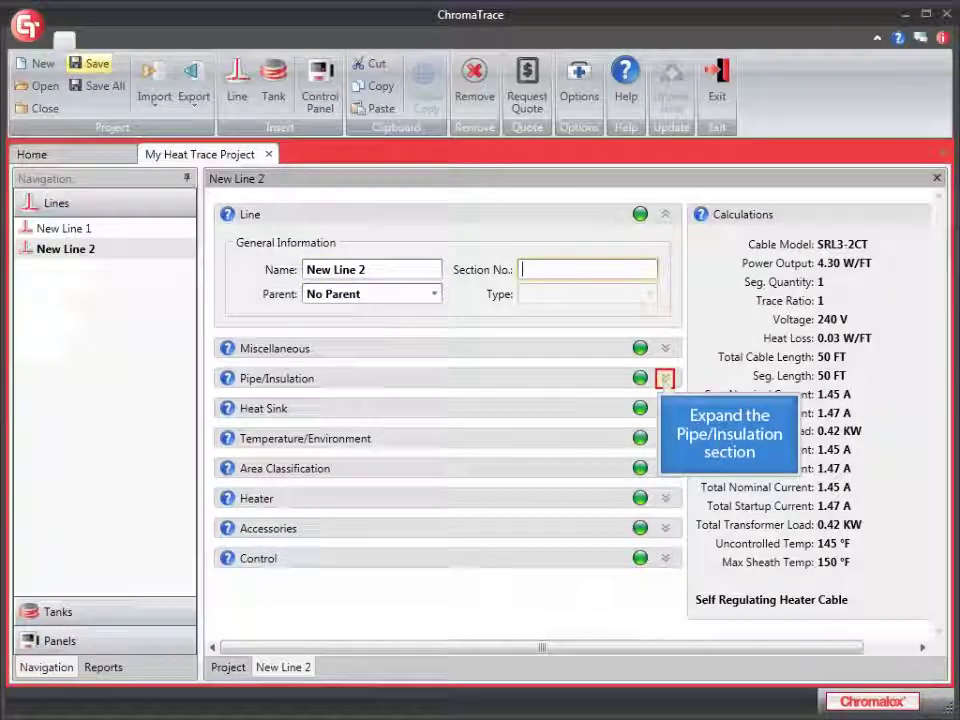
Replace the 50 ft pipe length under Pipe/Insulation with 30
{"action": "left_click", "coordinate": [665, 378]}
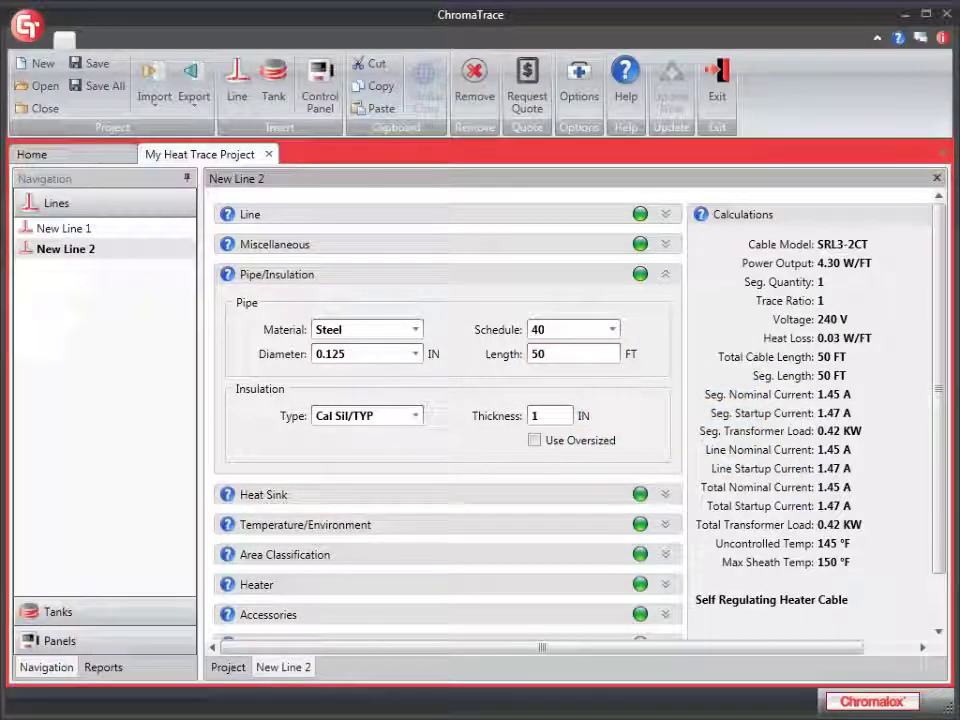
{"action": "double_click", "coordinate": [540, 354]}
{"action": "type", "text": "3"}
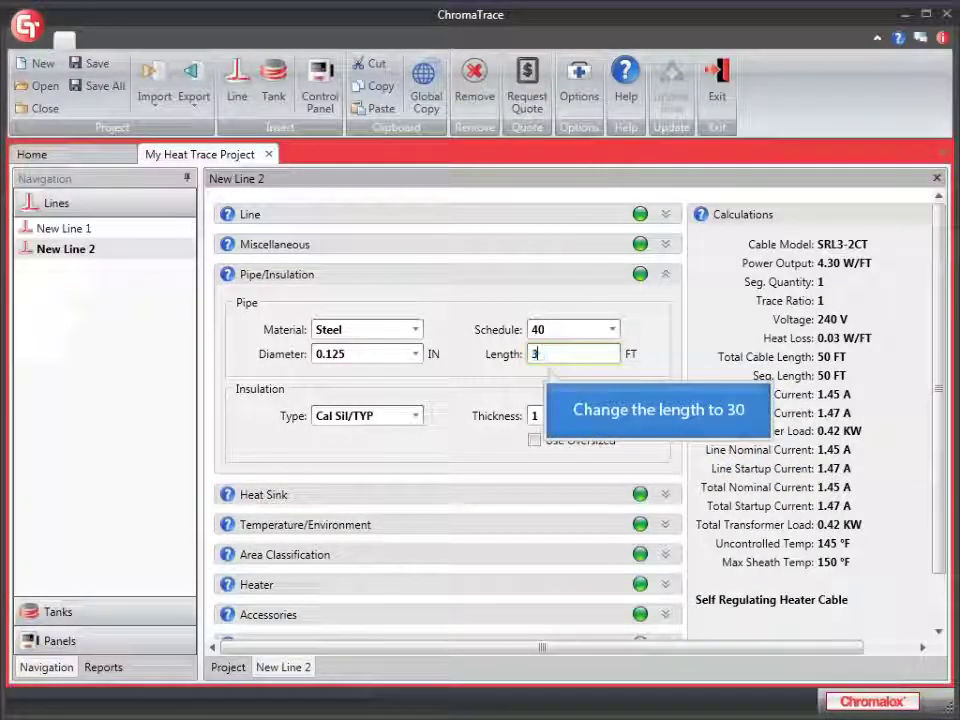
{"action": "type", "text": "0"}
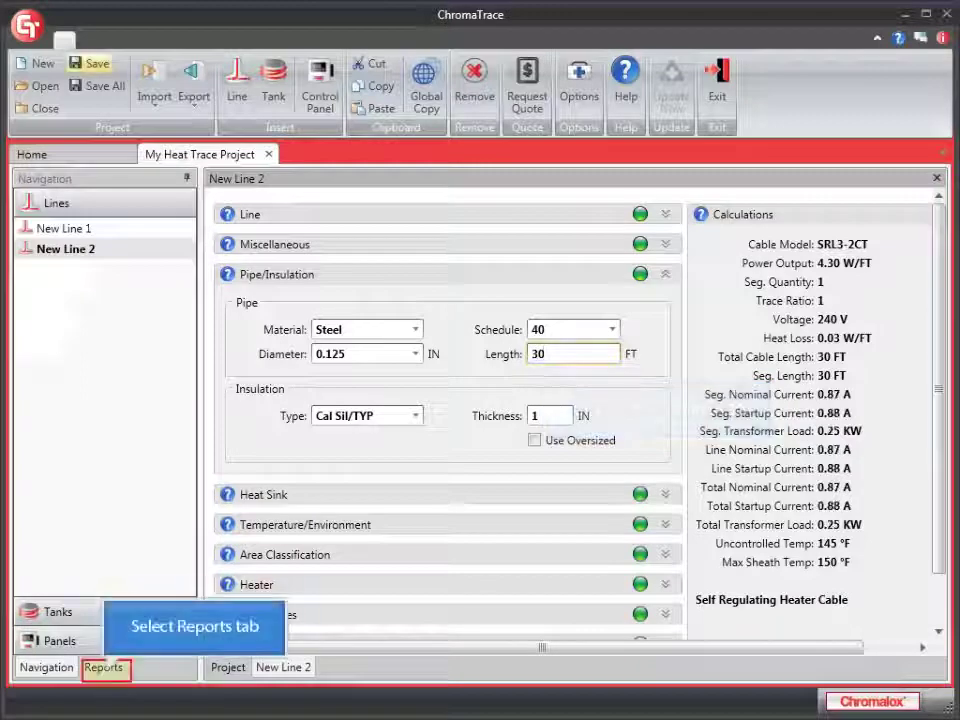
Commit the 30 ft pipe length and view the Bill of Material, now showing 80 ft SRL3-2CT
{"action": "key", "text": "Tab"}
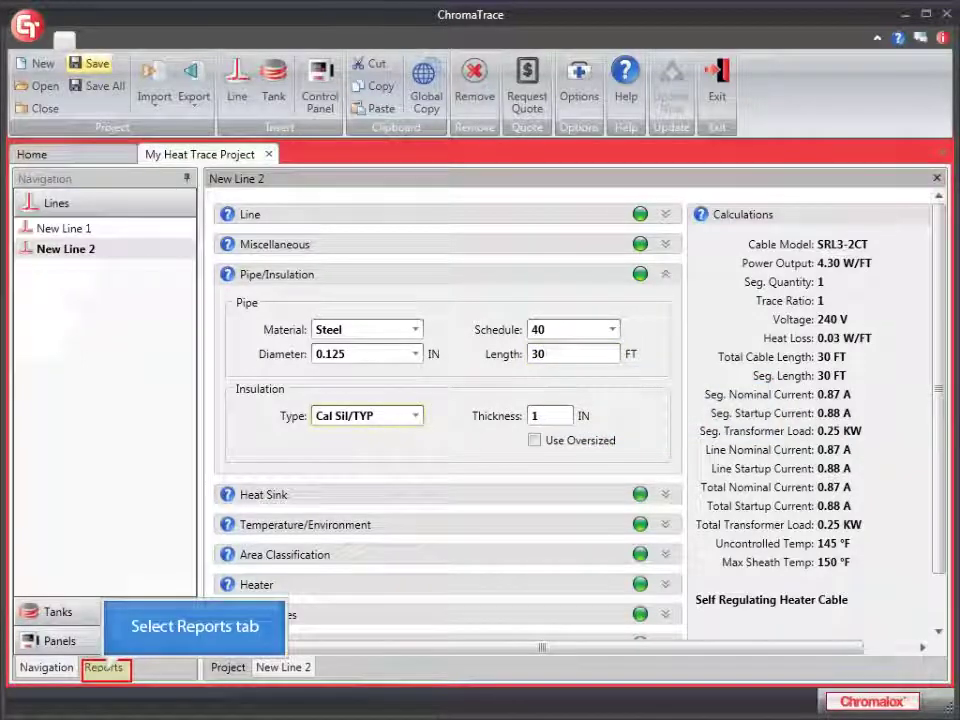
{"action": "left_click", "coordinate": [103, 667]}
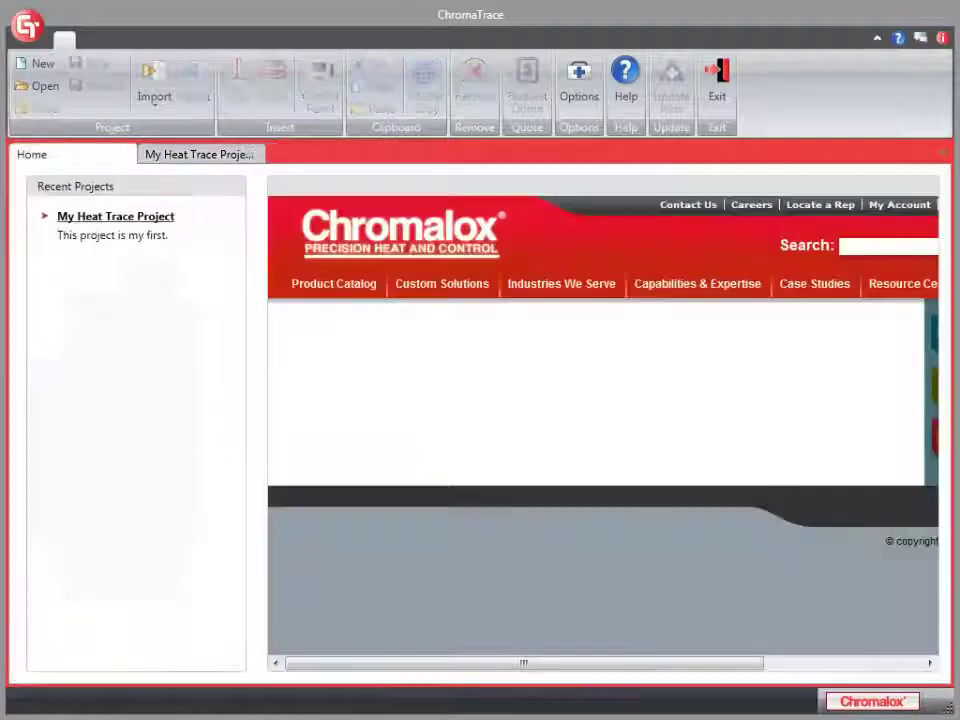
Return to the Home start page listing My Heat Trace Project under Recent Projects
{"action": "left_click", "coordinate": [31, 154]}
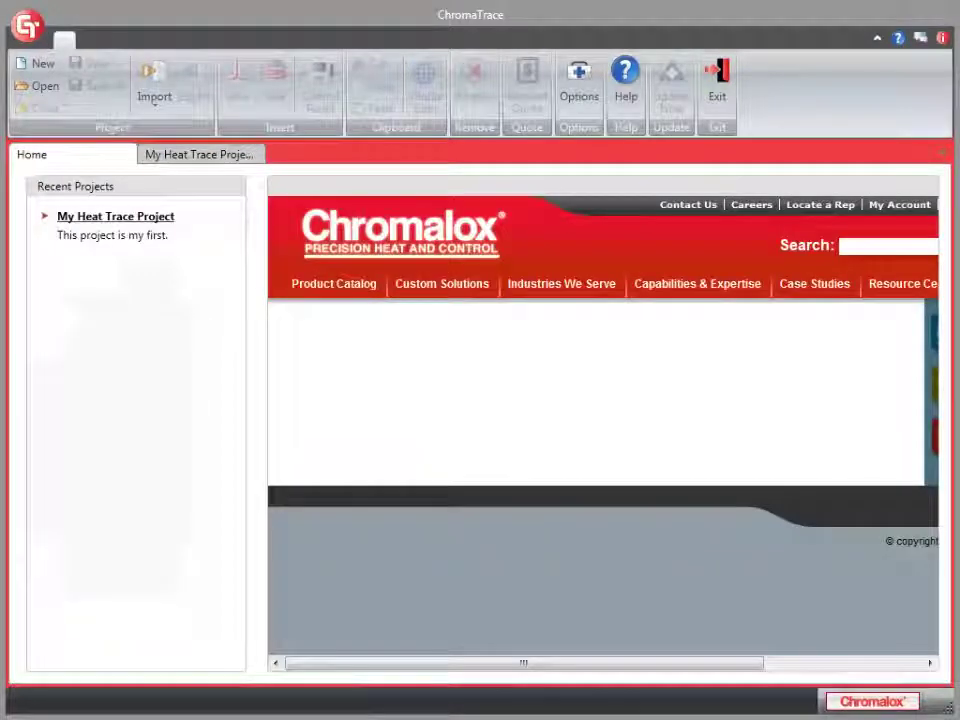